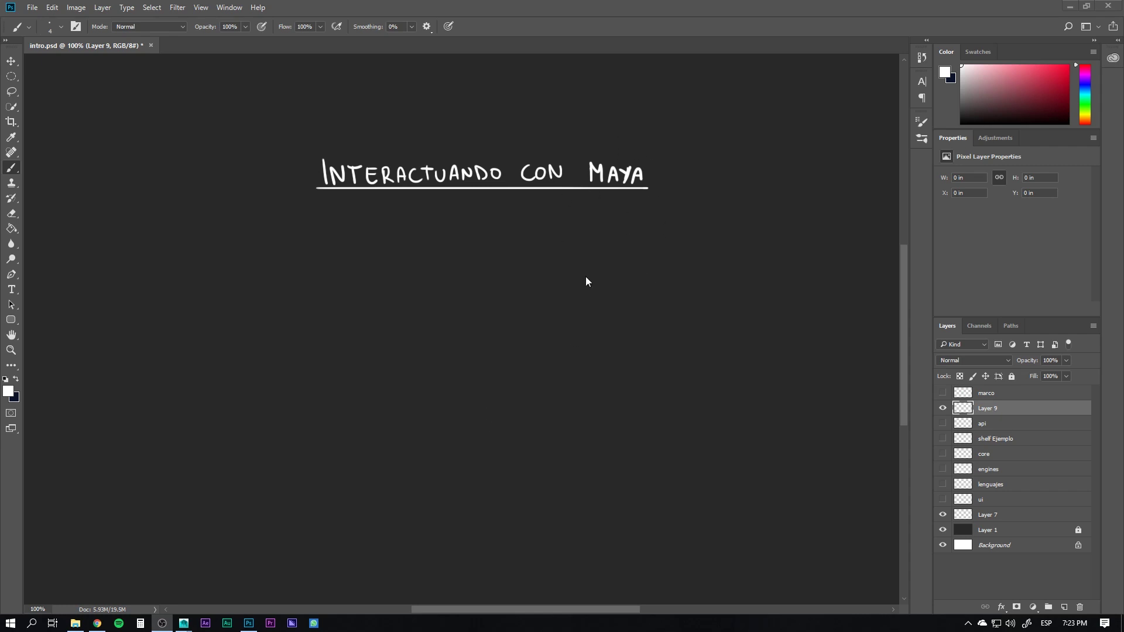
Turn on the 'ui' layer to show the MAYA UI box below the title.
{"action": "left_click", "coordinate": [942, 499]}
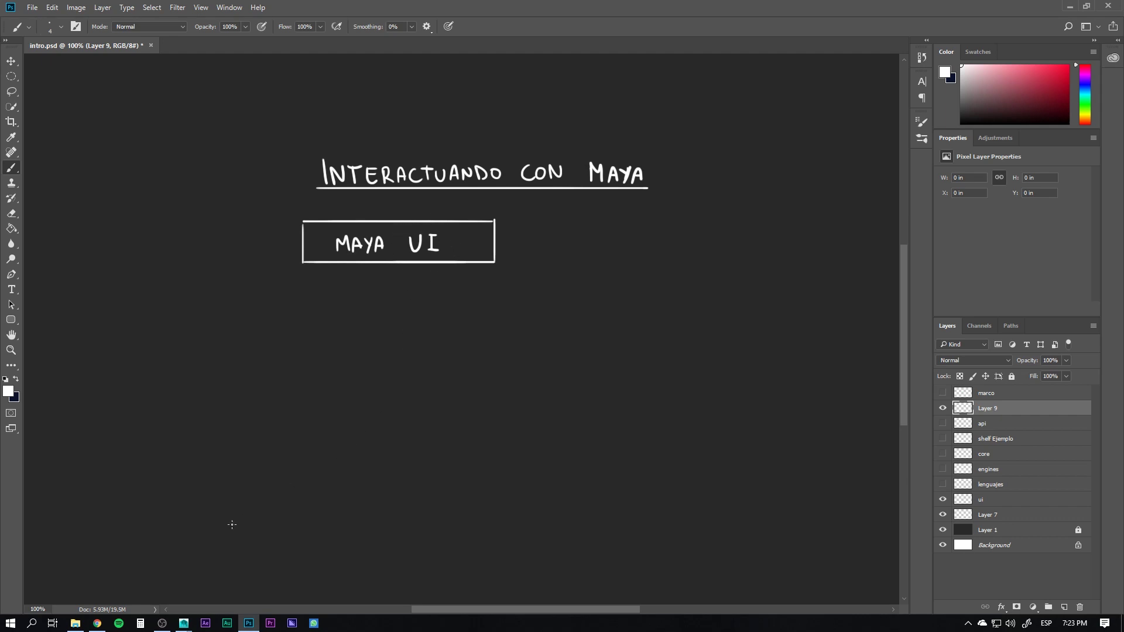
Glance at Maya, then show the 'lenguajes' layer with the MEL, PYTHON and C++ boxes.
{"action": "left_click", "coordinate": [219, 593]}
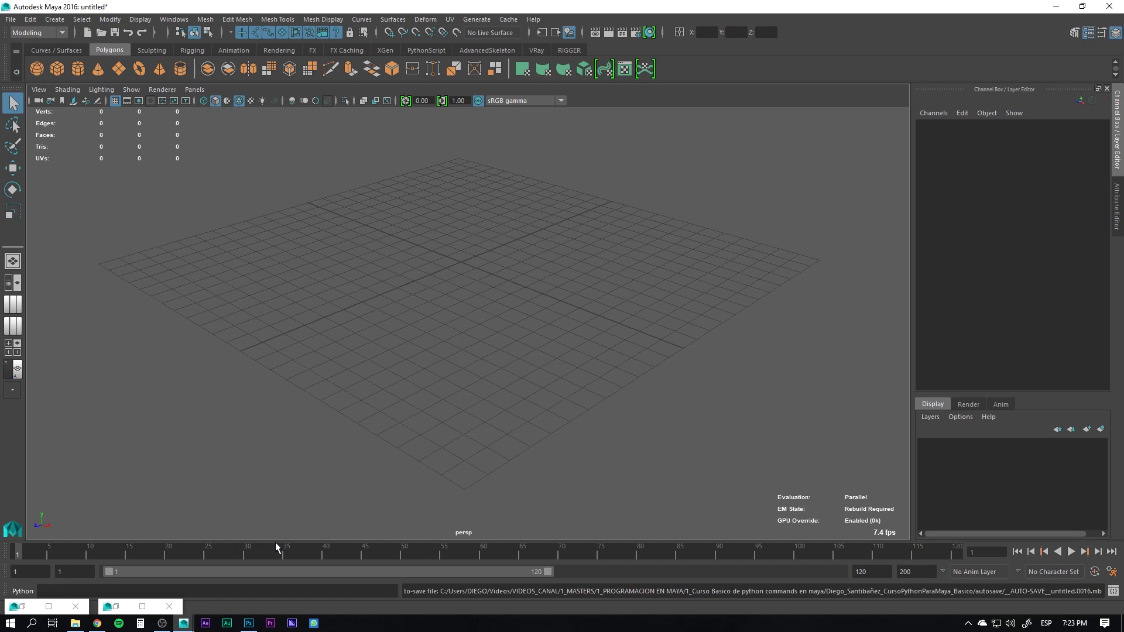
{"action": "left_click", "coordinate": [249, 623]}
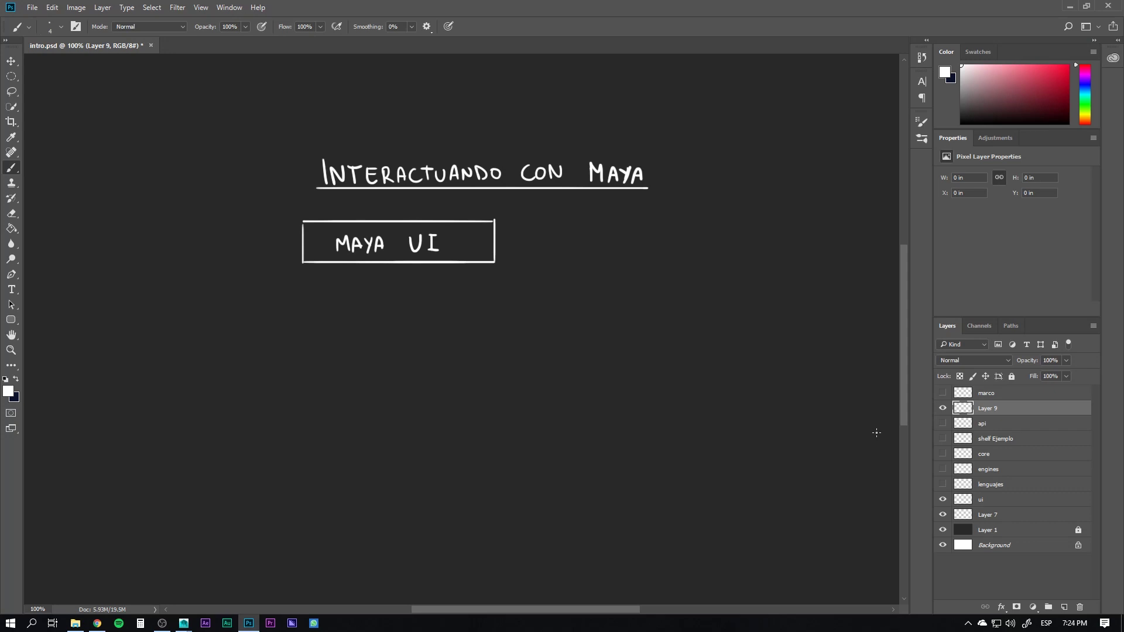
{"action": "left_click", "coordinate": [942, 484]}
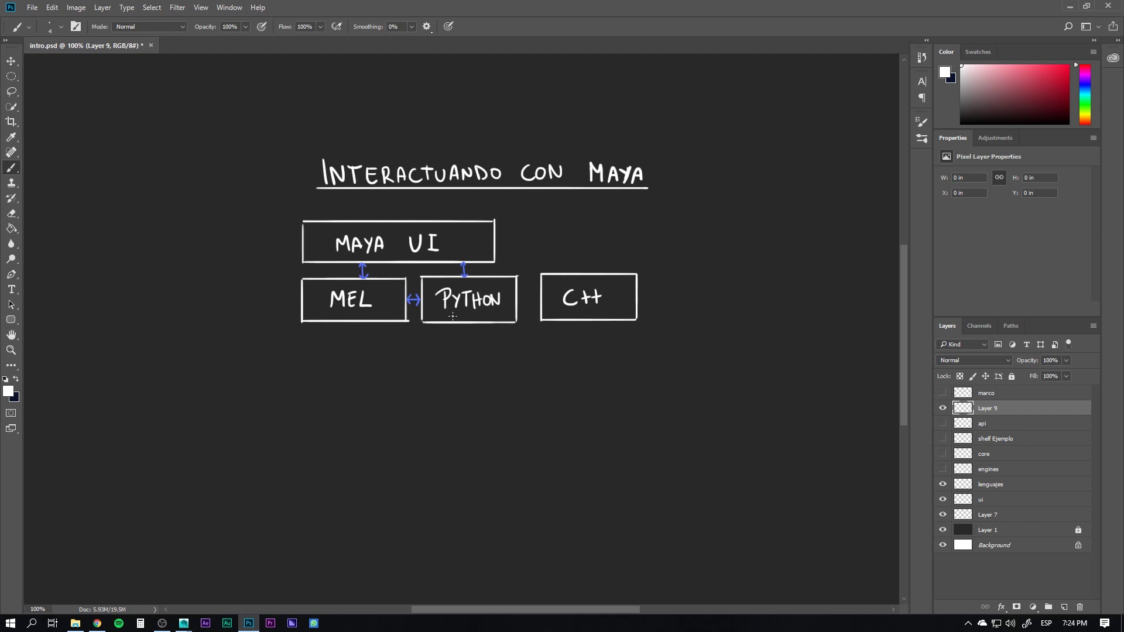
Open Maya's Script Editor and browse its MEL and Python input tabs.
{"action": "mouse_move", "coordinate": [184, 623]}
{"action": "left_click", "coordinate": [243, 556]}
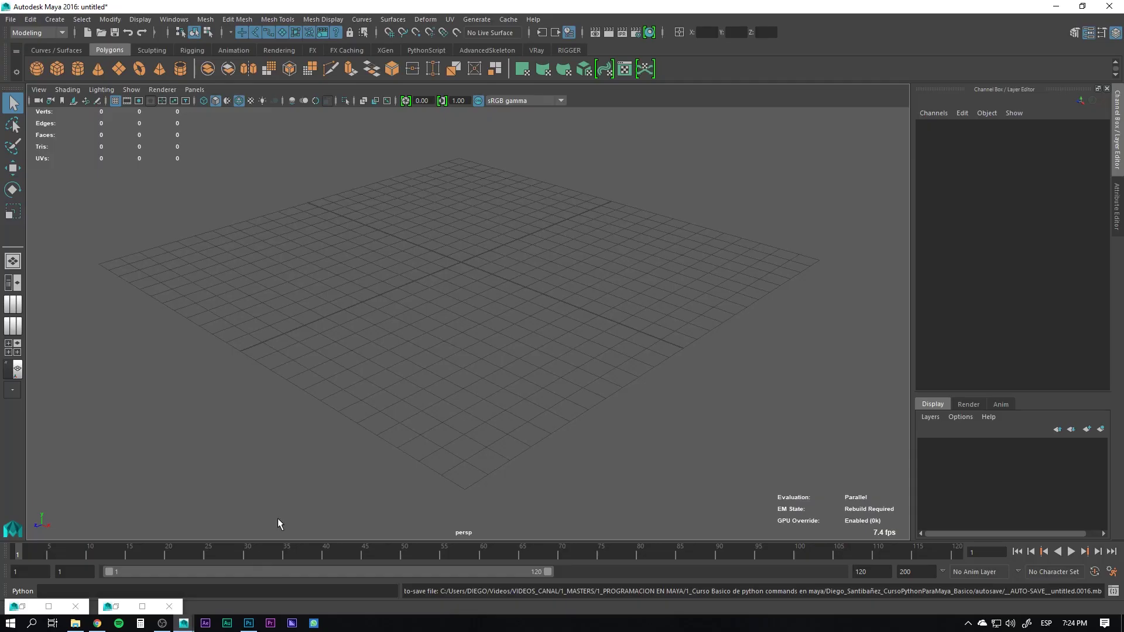
{"action": "left_click", "coordinate": [173, 19]}
{"action": "mouse_move", "coordinate": [200, 61]}
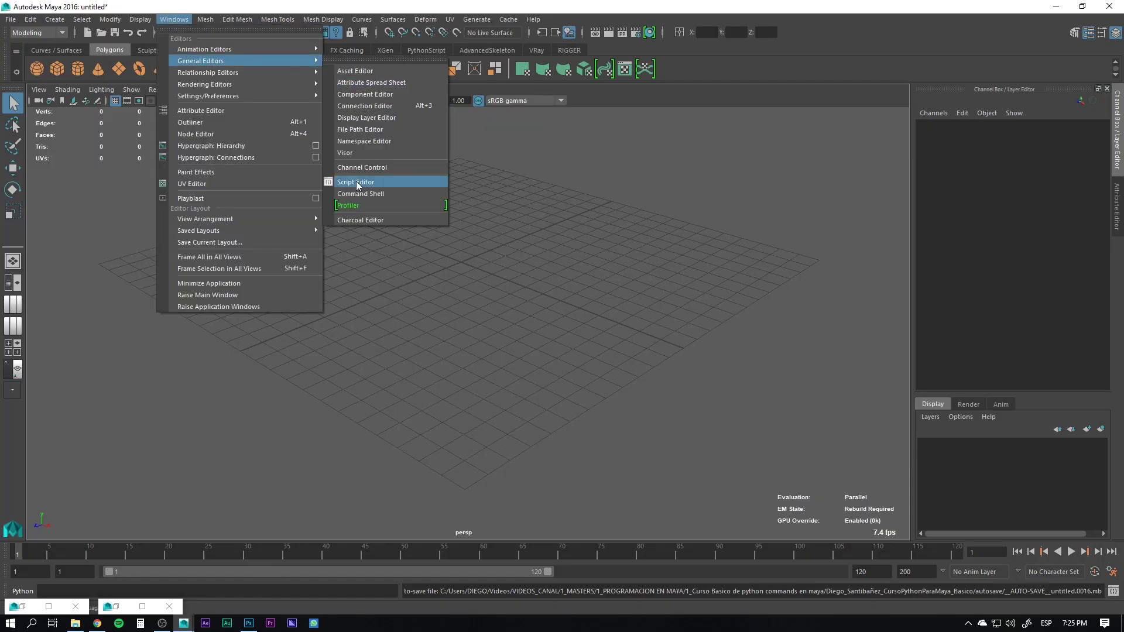
{"action": "left_click", "coordinate": [359, 184]}
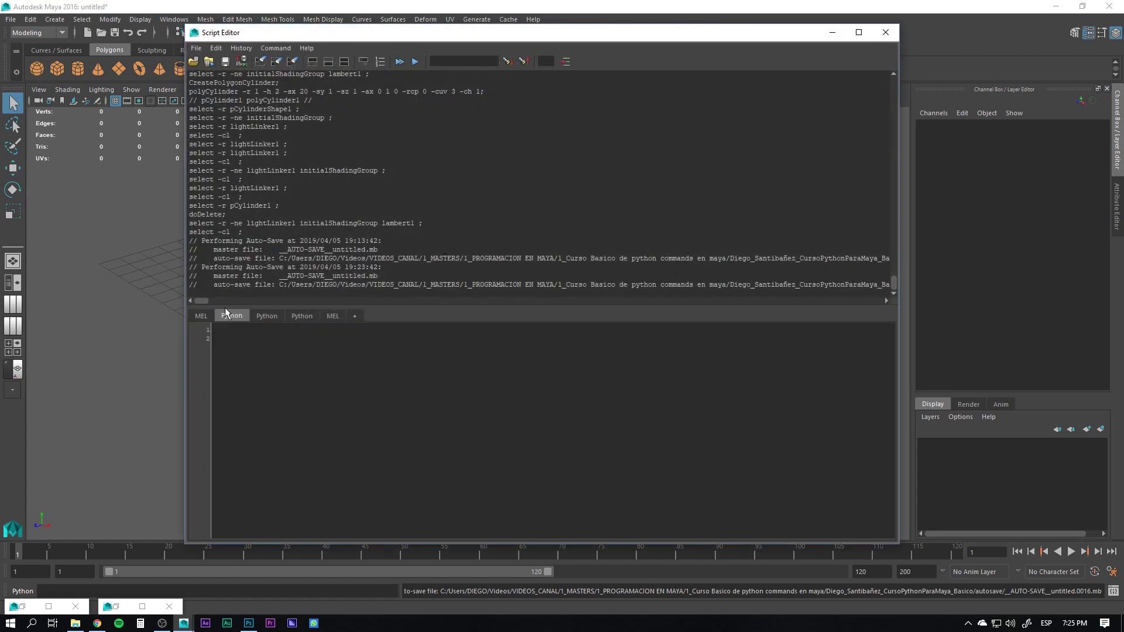
{"action": "left_click", "coordinate": [202, 320]}
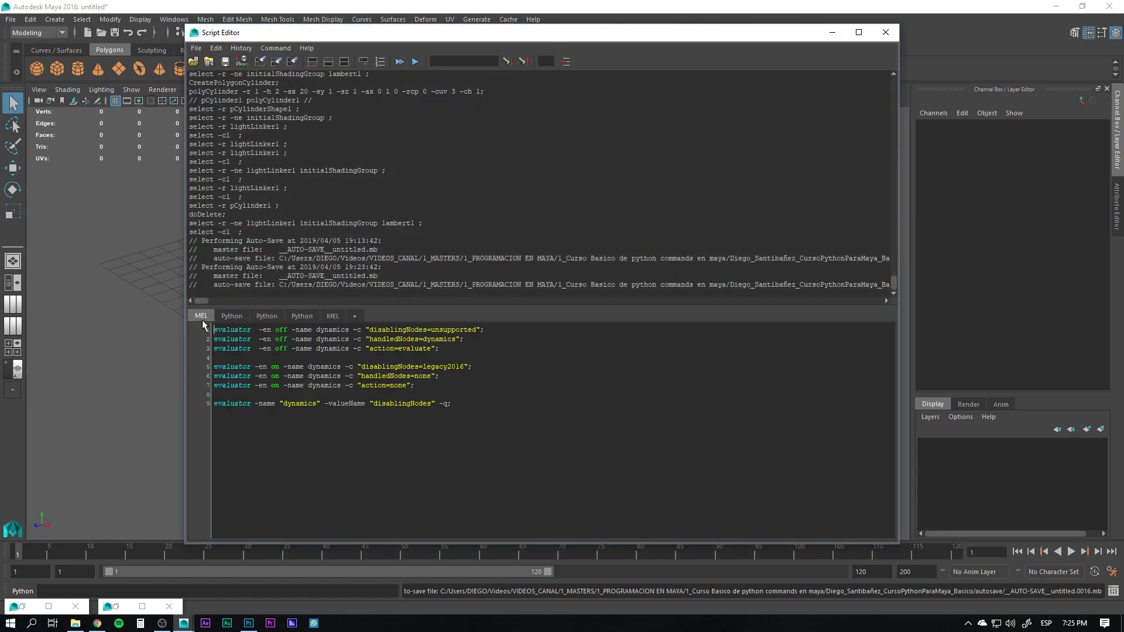
{"action": "left_click", "coordinate": [237, 317]}
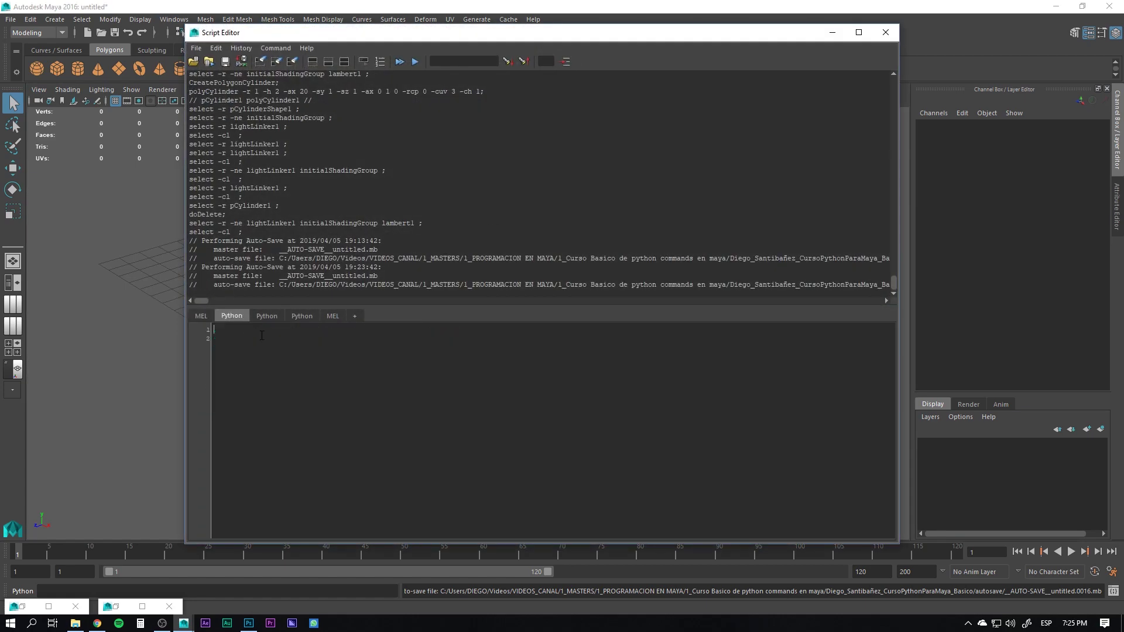
Cancel adding a new input tab, minimize the Script Editor, and return to Photoshop.
{"action": "left_click", "coordinate": [353, 316]}
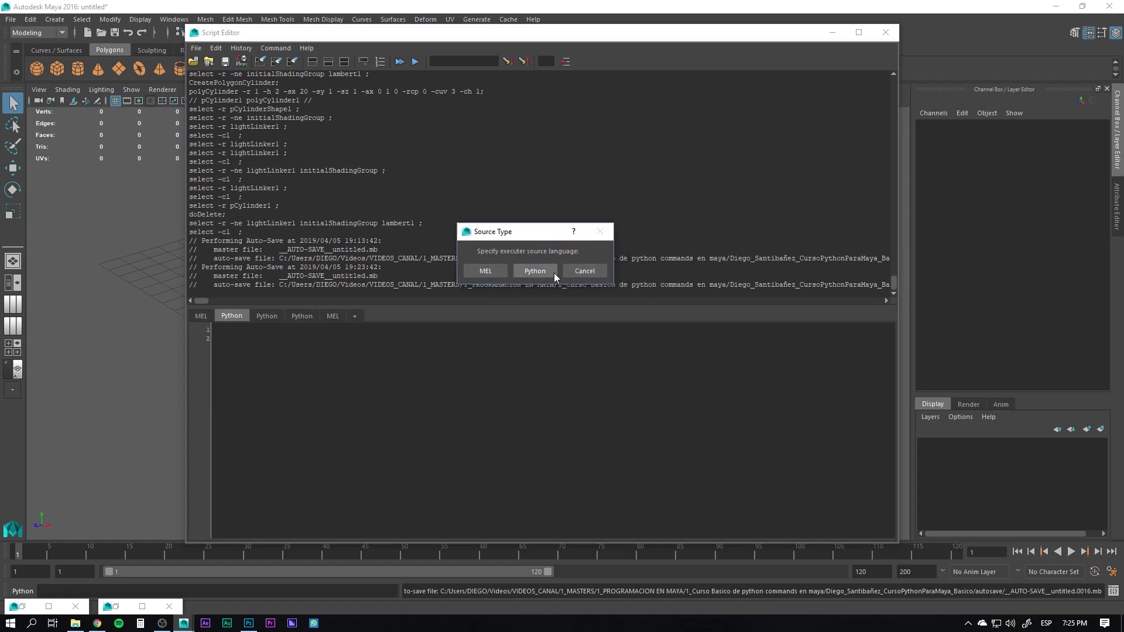
{"action": "left_click", "coordinate": [580, 275]}
{"action": "left_click", "coordinate": [831, 32]}
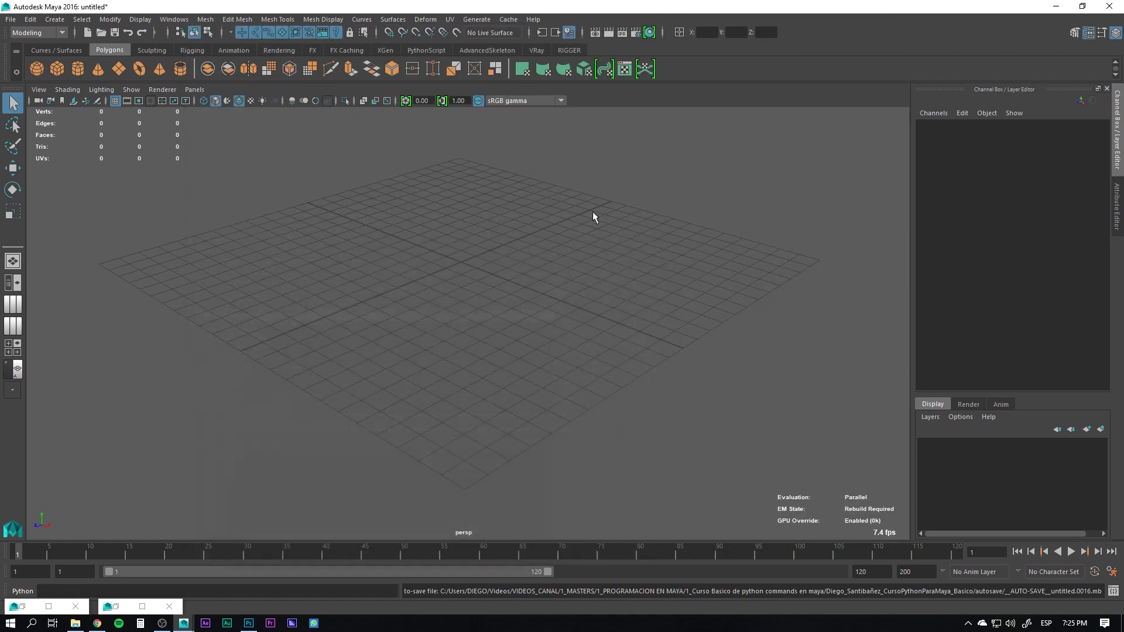
{"action": "key", "text": "alt+Tab"}
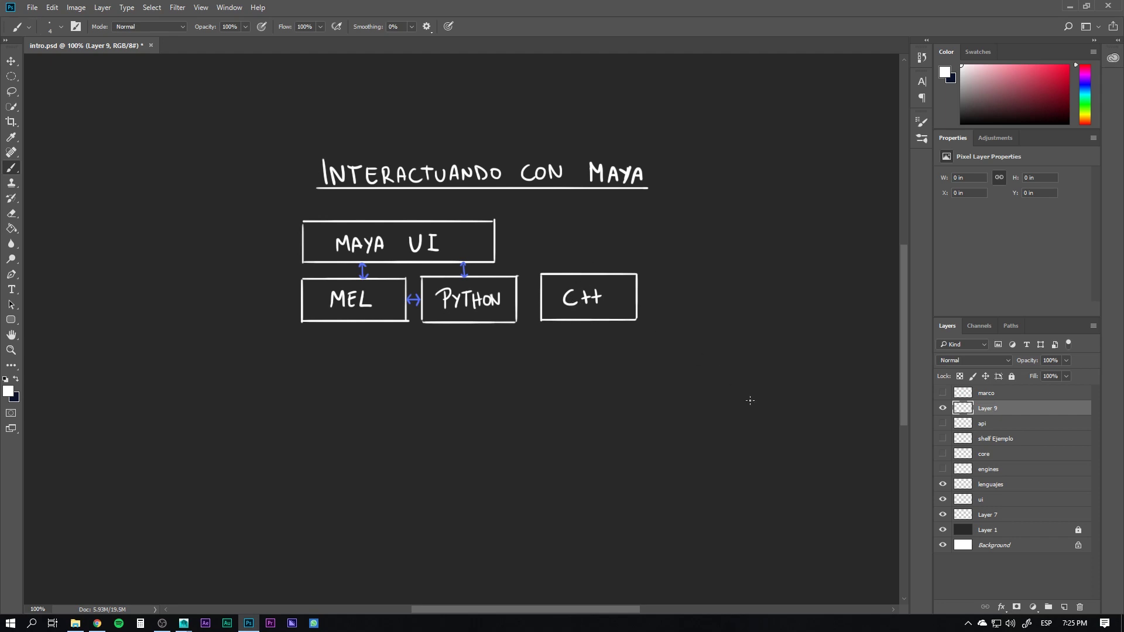
Show the 'engines' layer, pan right, and show the 'shelf Ejemplo' sketch layer.
{"action": "left_click", "coordinate": [943, 470]}
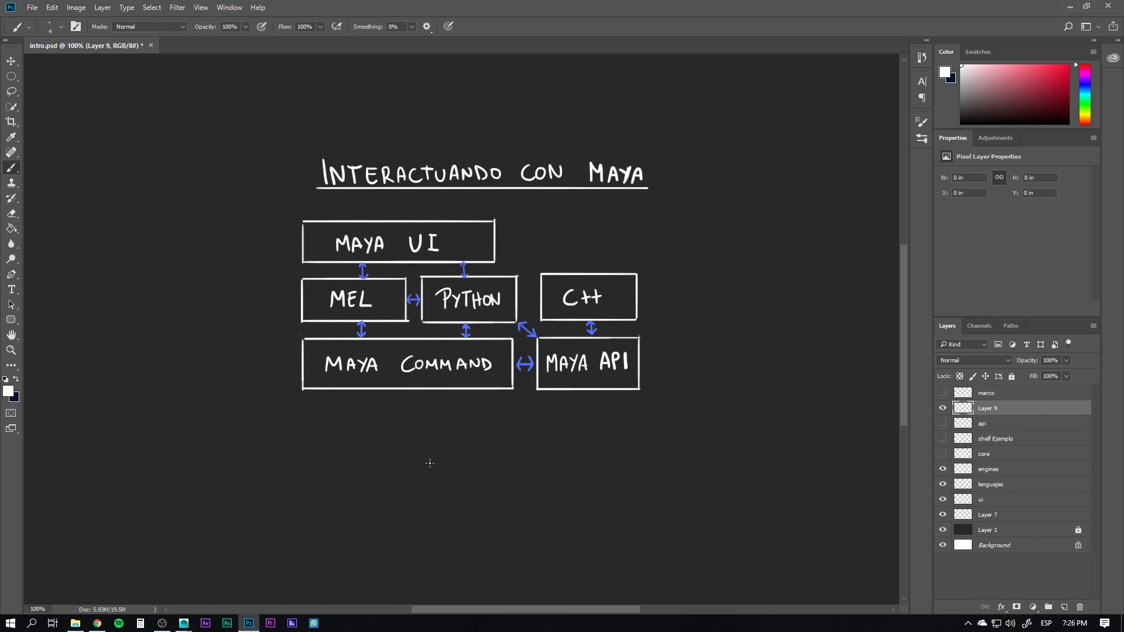
{"action": "left_click_drag", "start_coordinate": [485, 465], "coordinate": [572, 458]}
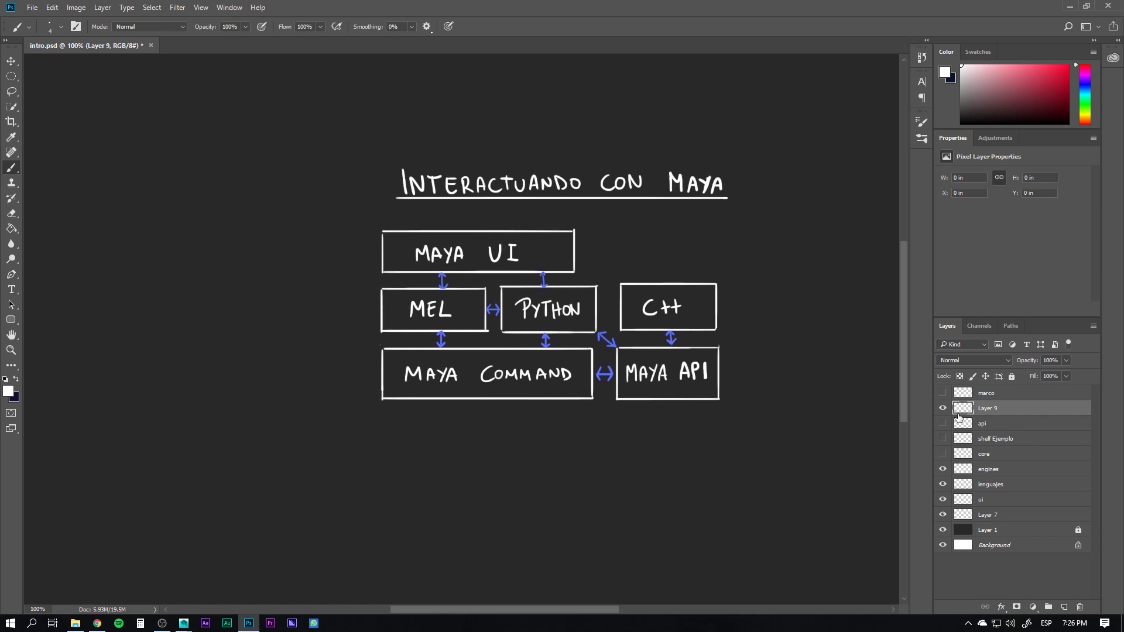
{"action": "left_click", "coordinate": [942, 438]}
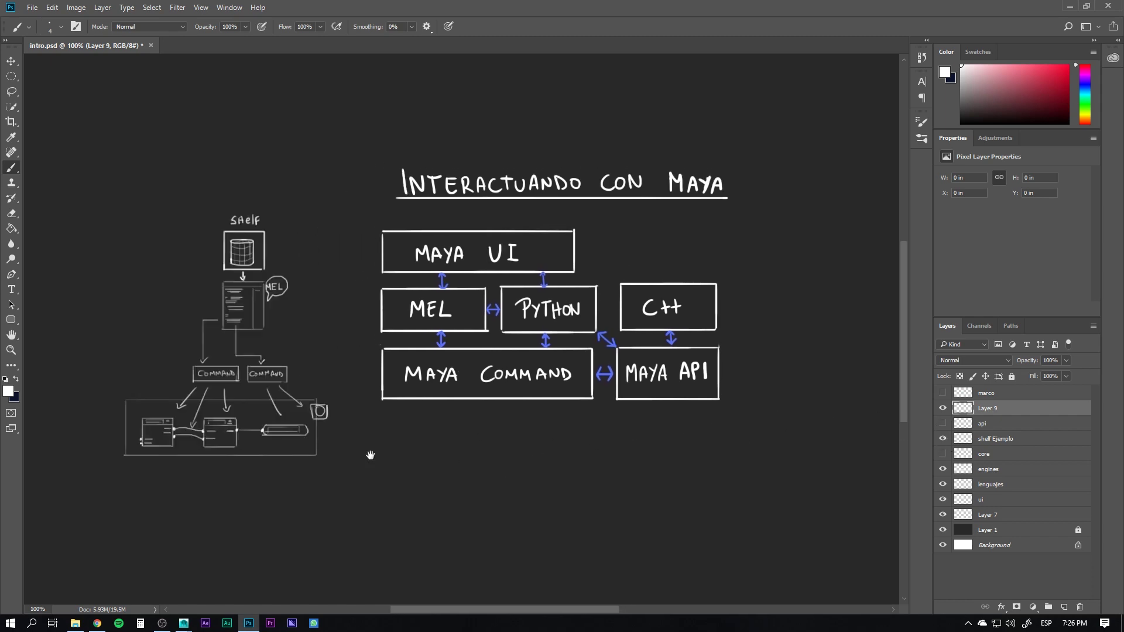
Brush a small arrow beside the shelf box and an arrowhead on the left connector.
{"action": "left_click_drag", "start_coordinate": [369, 454], "coordinate": [543, 461]}
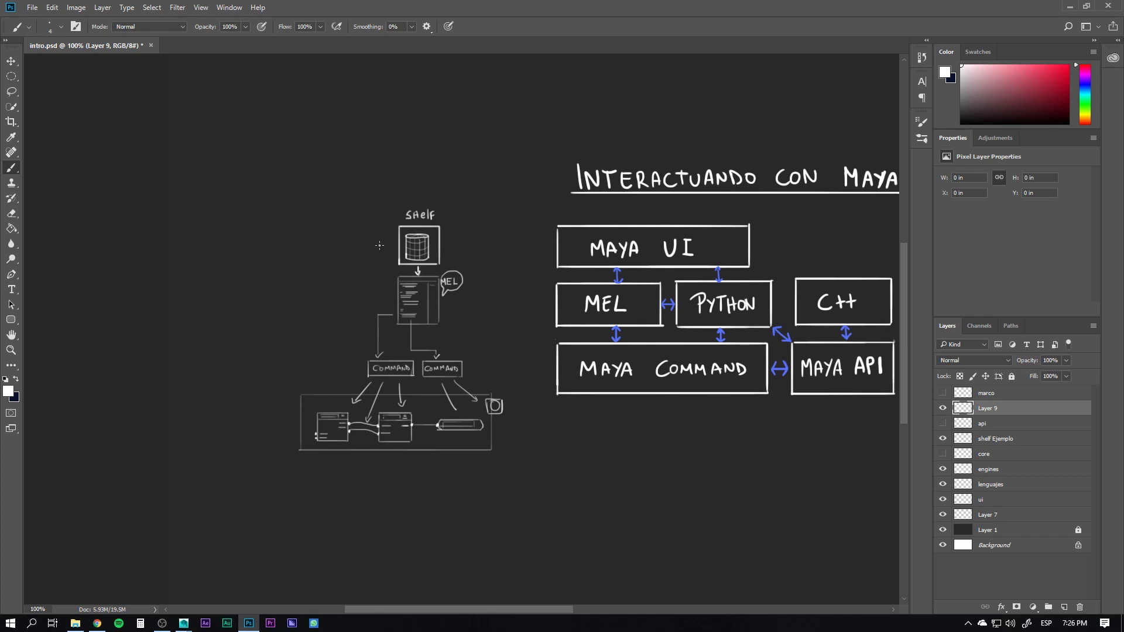
{"action": "mouse_move", "coordinate": [381, 247]}
{"action": "left_mouse_down"}
{"action": "mouse_move", "coordinate": [367, 252]}
{"action": "mouse_move", "coordinate": [375, 264]}
{"action": "mouse_move", "coordinate": [367, 253]}
{"action": "left_mouse_up"}
{"action": "left_click_drag", "start_coordinate": [374, 351], "coordinate": [381, 351]}
Pan the canvas to shift the whole diagram left into view.
{"action": "left_click_drag", "start_coordinate": [537, 365], "coordinate": [491, 367]}
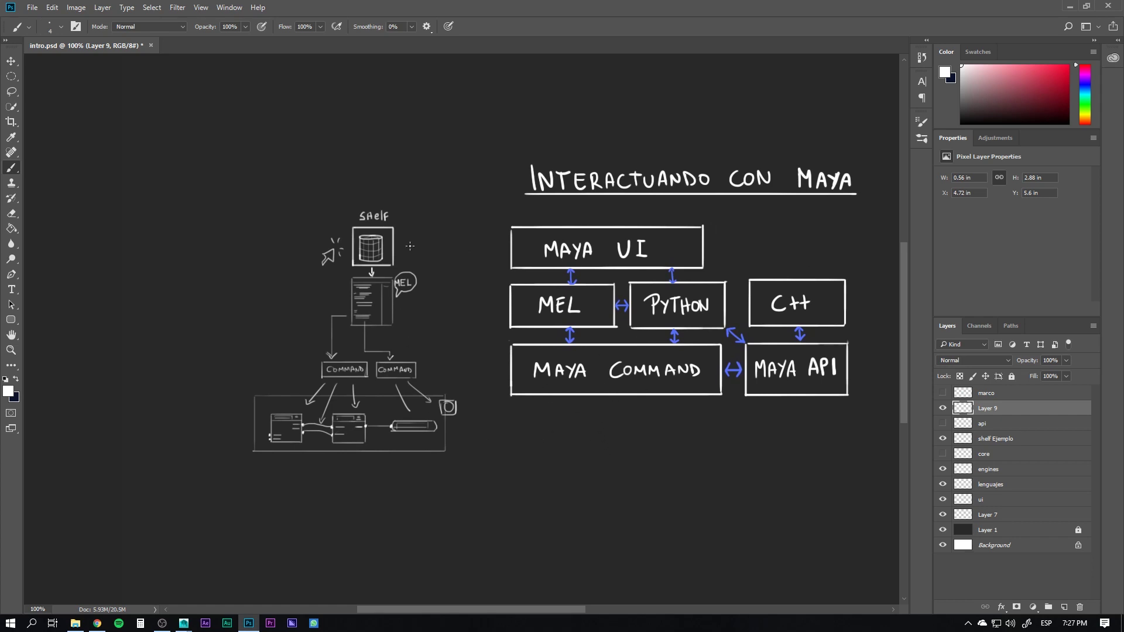
{"action": "left_click_drag", "start_coordinate": [457, 304], "coordinate": [442, 313]}
{"action": "left_click_drag", "start_coordinate": [547, 375], "coordinate": [462, 375]}
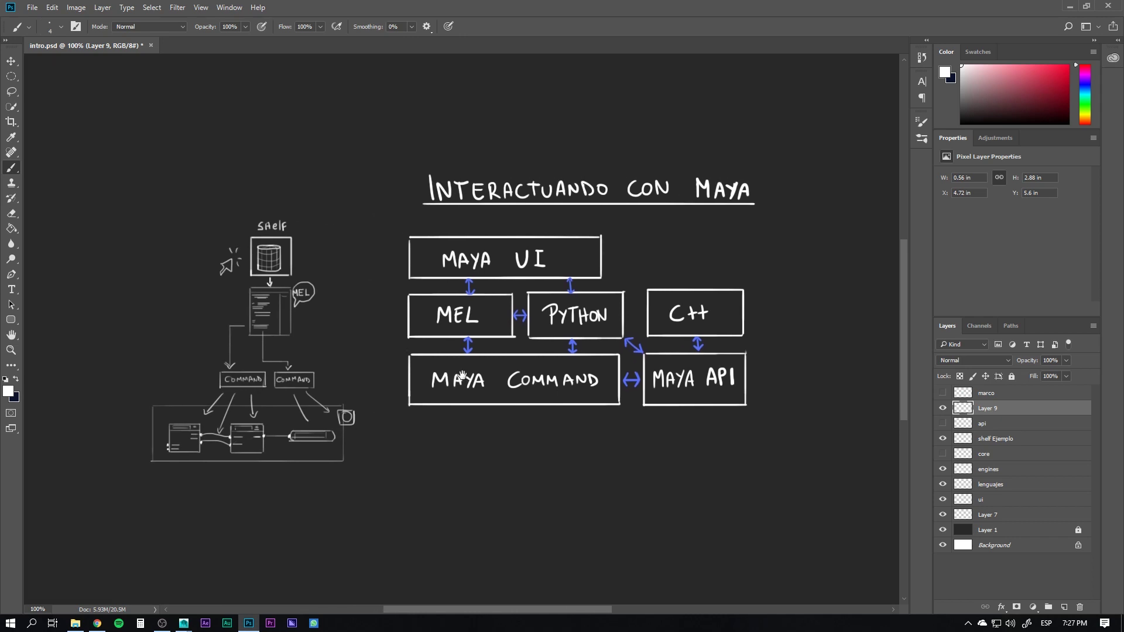
Switch to Maya and restore the minimized Node Editor and Charcoal Editor windows.
{"action": "mouse_move", "coordinate": [184, 624]}
{"action": "left_click", "coordinate": [224, 578]}
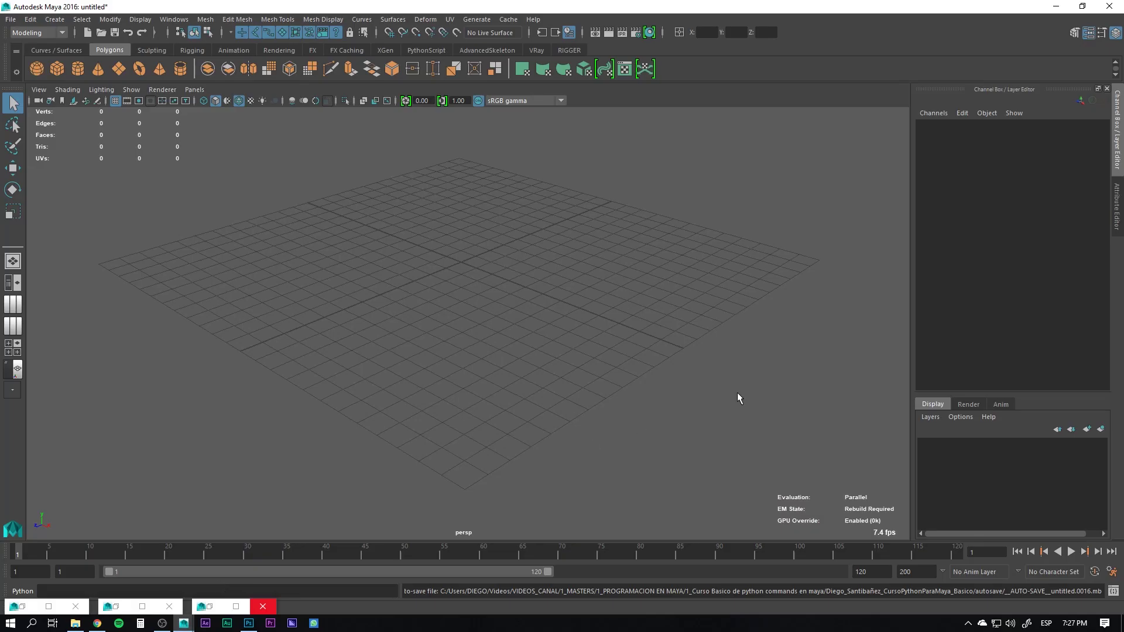
{"action": "left_click", "coordinate": [48, 607]}
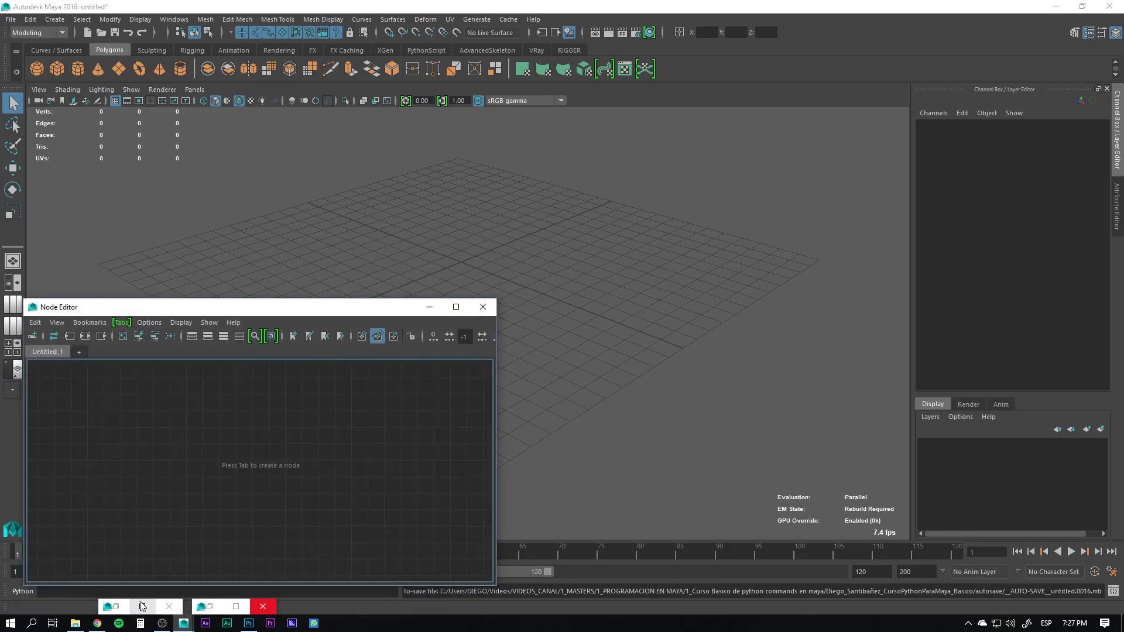
{"action": "left_click", "coordinate": [142, 606]}
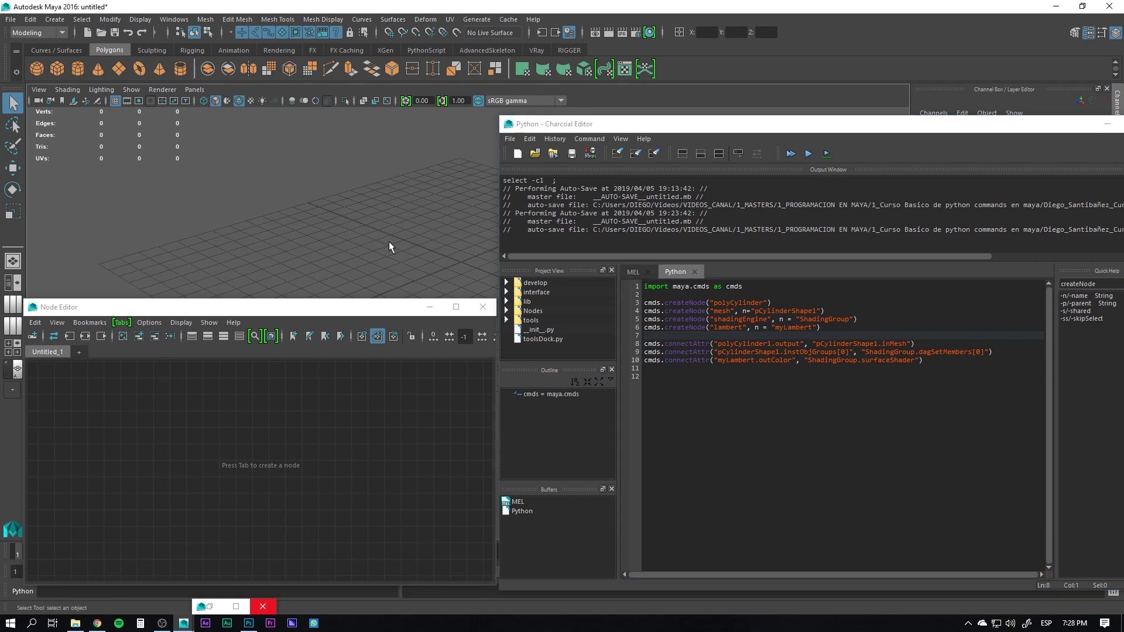
{"action": "middle_click_drag", "start_coordinate": [389, 241], "coordinate": [408, 209], "text": "alt"}
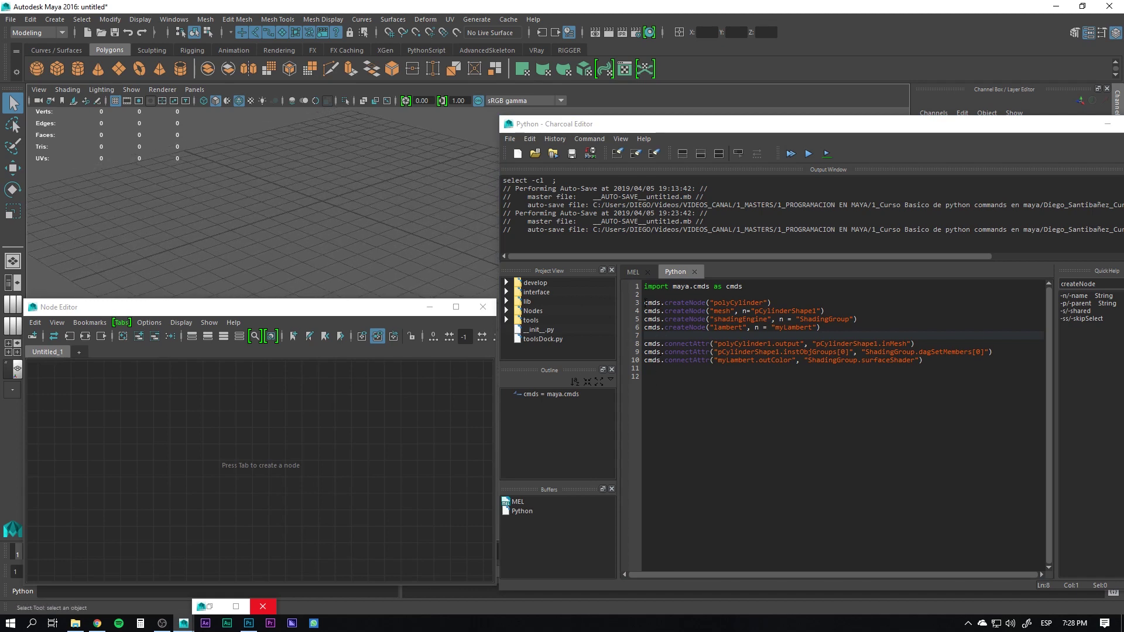
Run the polyCylinder createNode line and position the polyCylinder1 node in the graph.
{"action": "left_click_drag", "start_coordinate": [644, 303], "coordinate": [772, 303]}
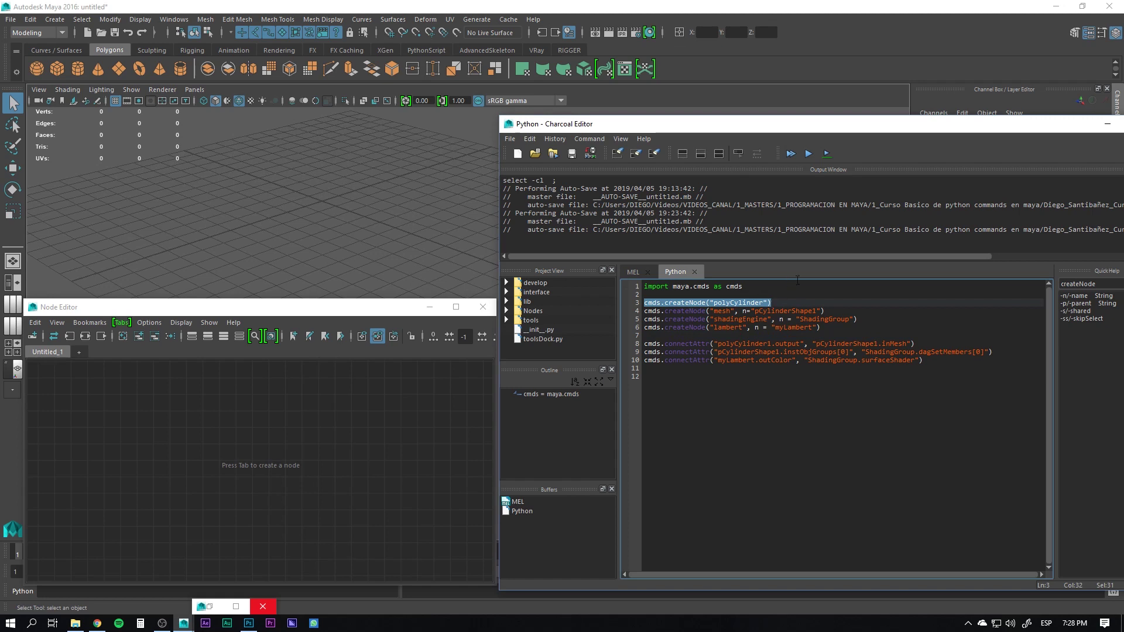
{"action": "left_click", "coordinate": [808, 153]}
{"action": "left_click", "coordinate": [669, 303]}
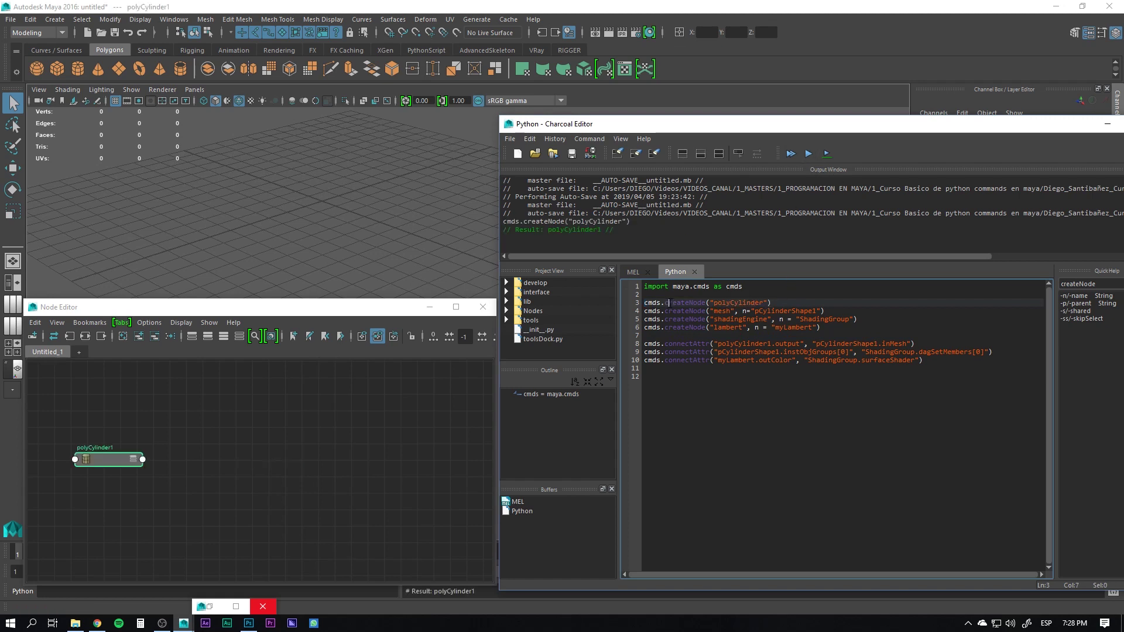
{"action": "left_click_drag", "start_coordinate": [669, 302], "coordinate": [705, 303]}
{"action": "middle_click_drag", "start_coordinate": [196, 428], "coordinate": [238, 417]}
{"action": "left_click_drag", "start_coordinate": [146, 447], "coordinate": [123, 454]}
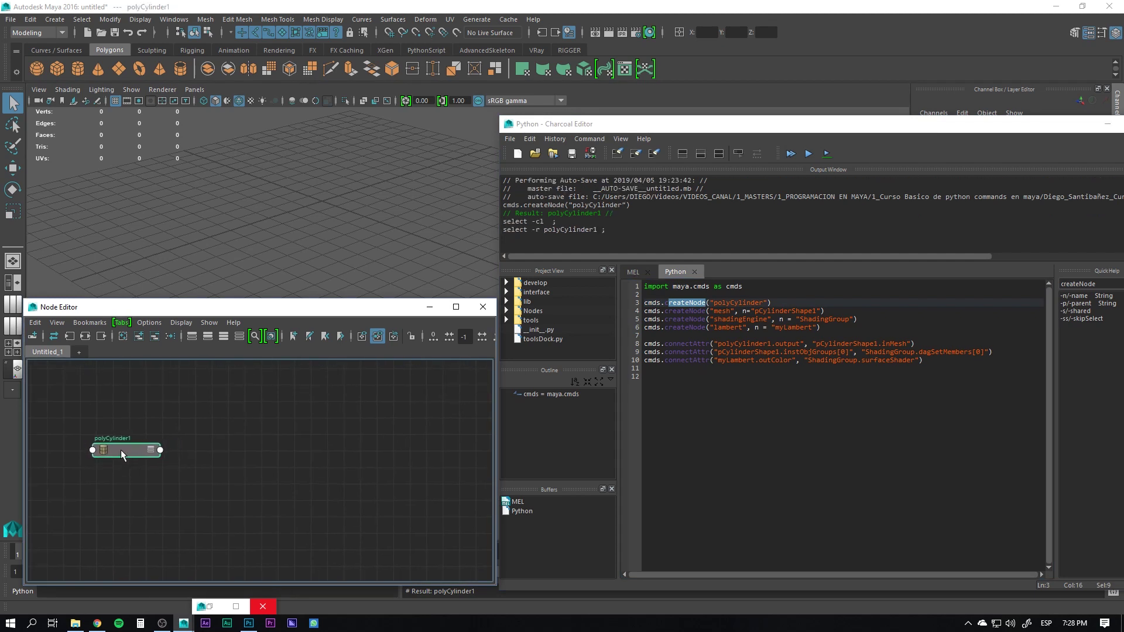
{"action": "left_click_drag", "start_coordinate": [122, 453], "coordinate": [118, 449]}
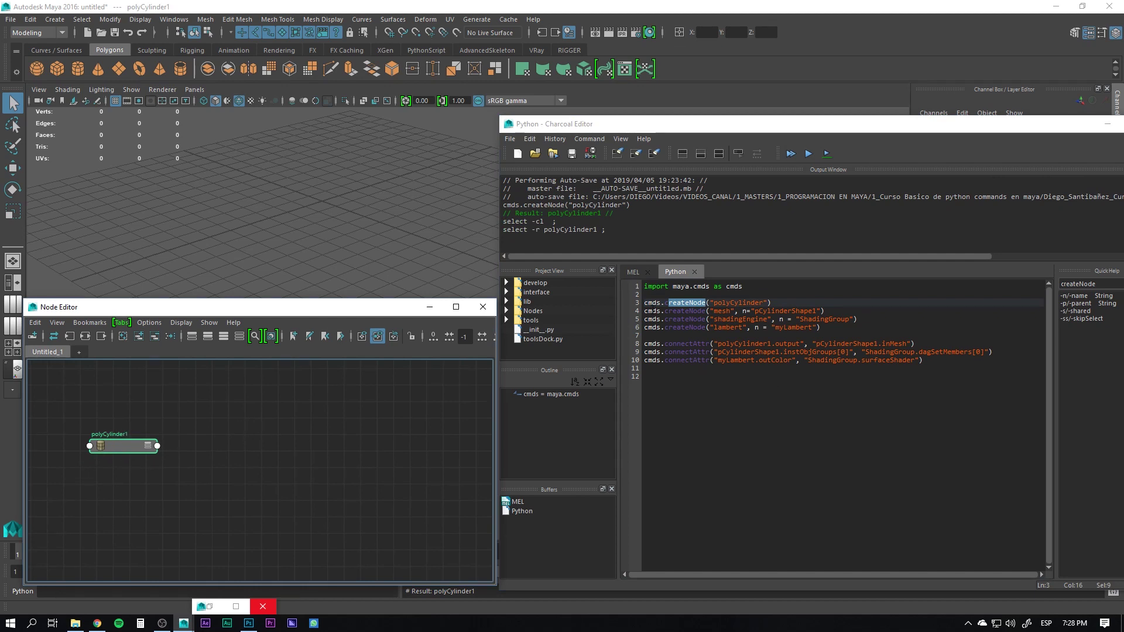
Run the mesh createNode line to create pCylinderShape1 and tidy its nodes.
{"action": "left_click", "coordinate": [644, 313]}
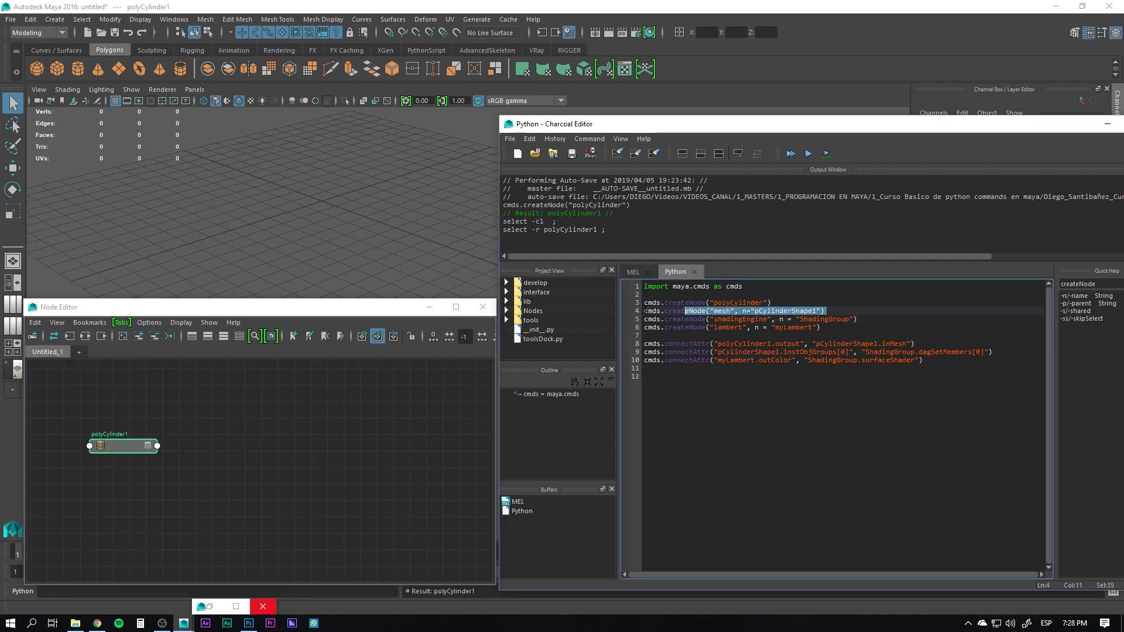
{"action": "left_click_drag", "start_coordinate": [645, 310], "coordinate": [824, 310]}
{"action": "left_click", "coordinate": [808, 153]}
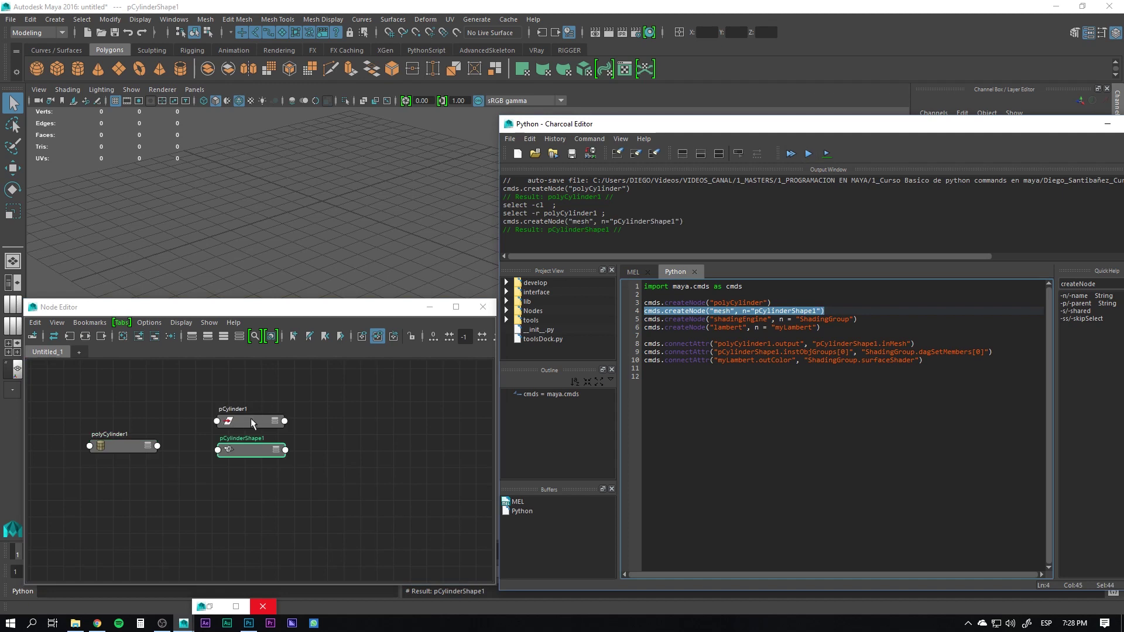
{"action": "left_click_drag", "start_coordinate": [256, 421], "coordinate": [256, 417]}
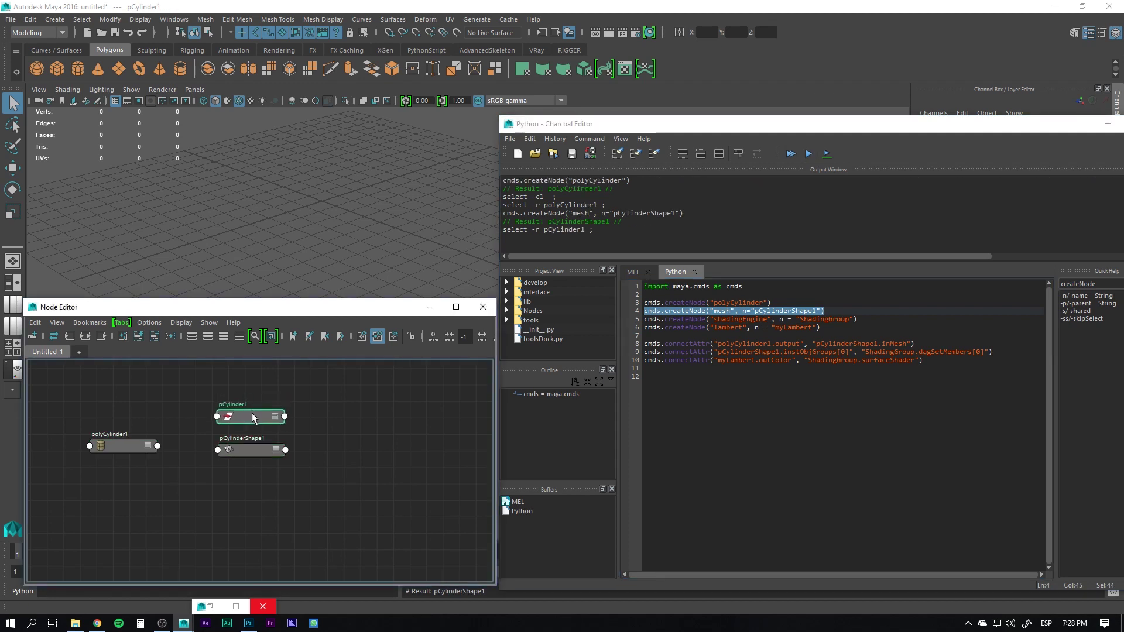
{"action": "left_click", "coordinate": [253, 452]}
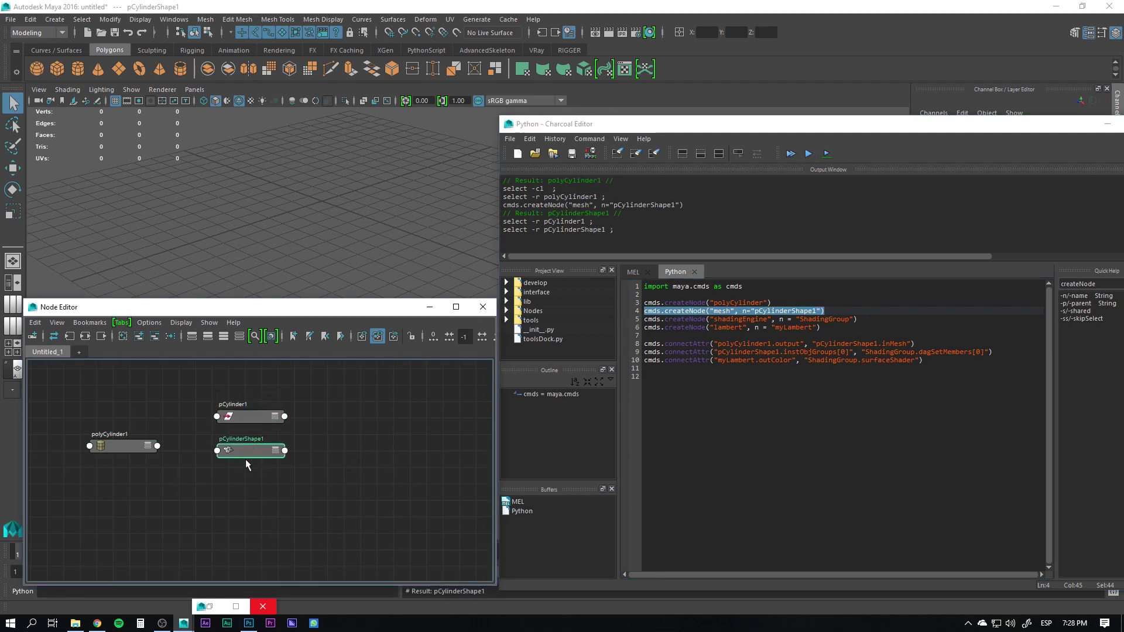
{"action": "left_click_drag", "start_coordinate": [644, 319], "coordinate": [857, 319]}
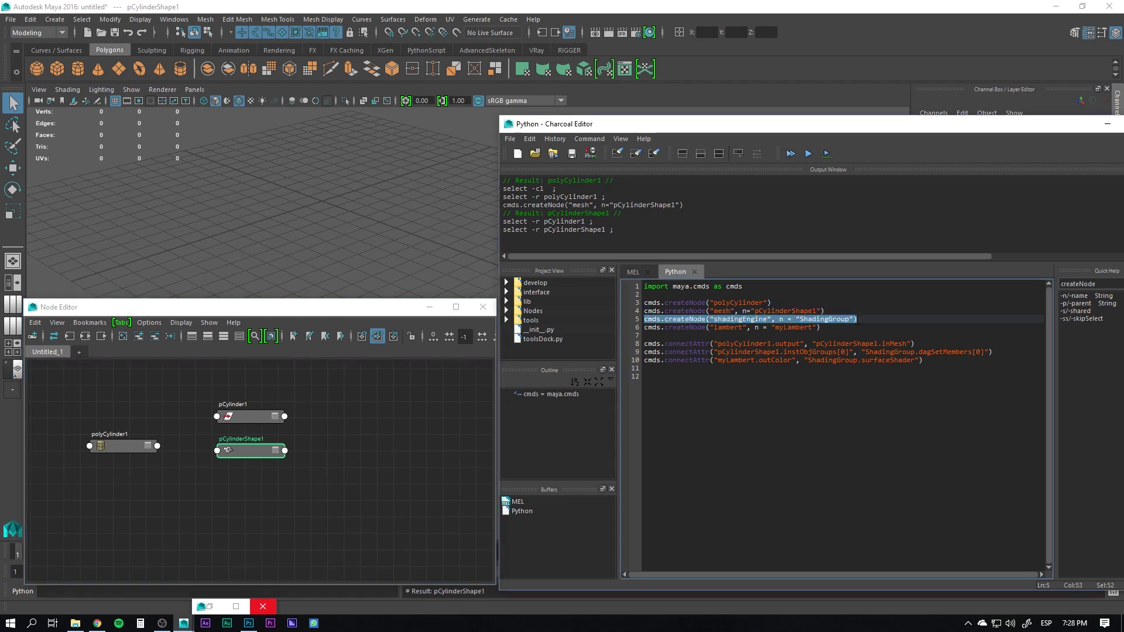
Run the shadingEngine and lambert createNode lines, placing myLambert beside ShadingGroup.
{"action": "left_click", "coordinate": [807, 155]}
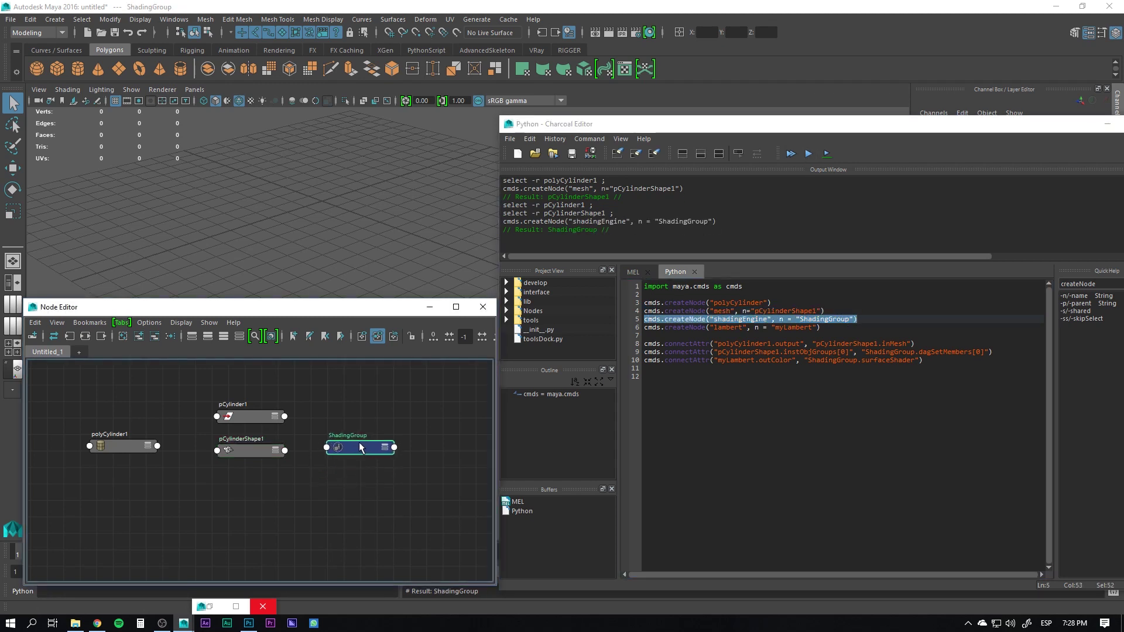
{"action": "left_click_drag", "start_coordinate": [644, 328], "coordinate": [822, 327]}
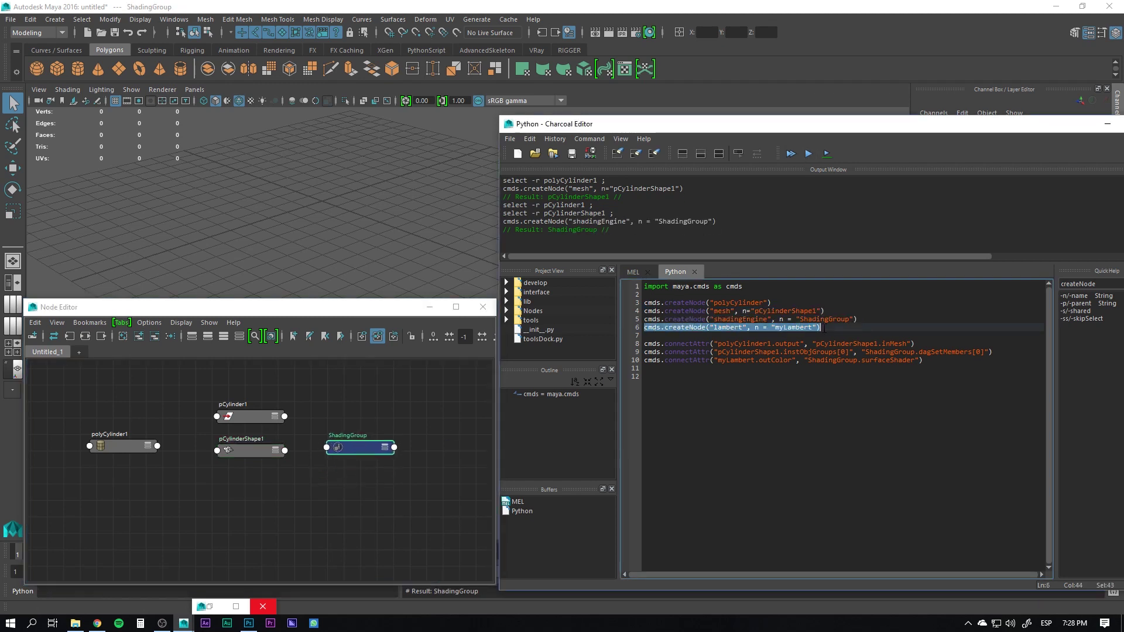
{"action": "left_click", "coordinate": [808, 154]}
{"action": "left_click_drag", "start_coordinate": [264, 495], "coordinate": [461, 420]}
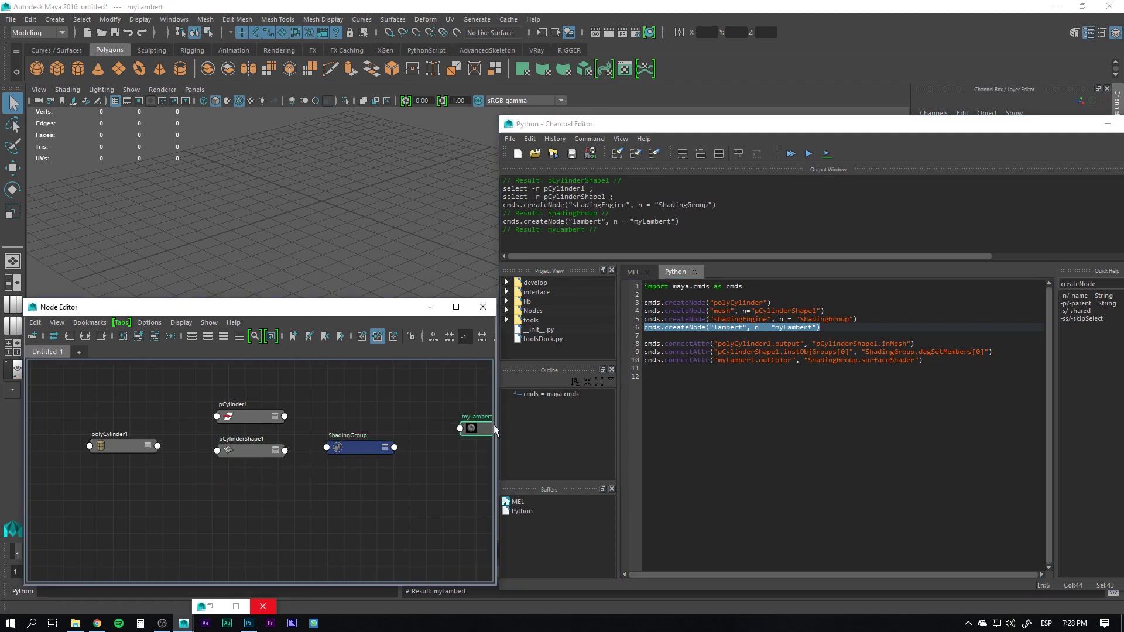
{"action": "middle_click_drag", "start_coordinate": [420, 489], "coordinate": [404, 497], "text": "alt"}
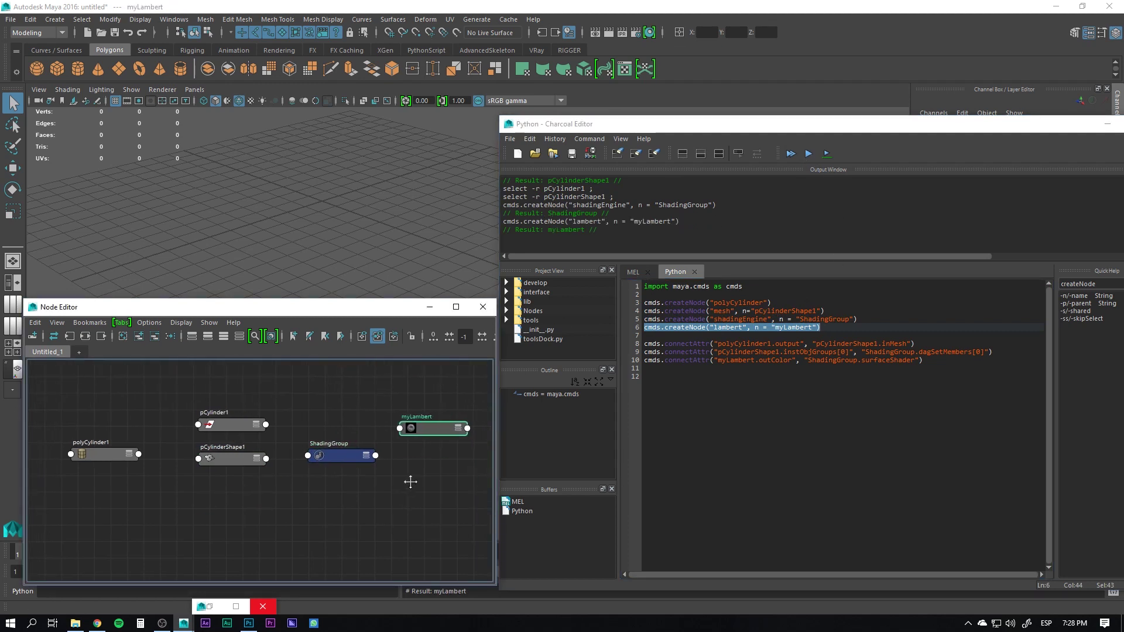
Expand polyCylinder1 and pCylinderShape1 in the Node Editor, bringing In Mesh into view.
{"action": "left_click", "coordinate": [246, 464]}
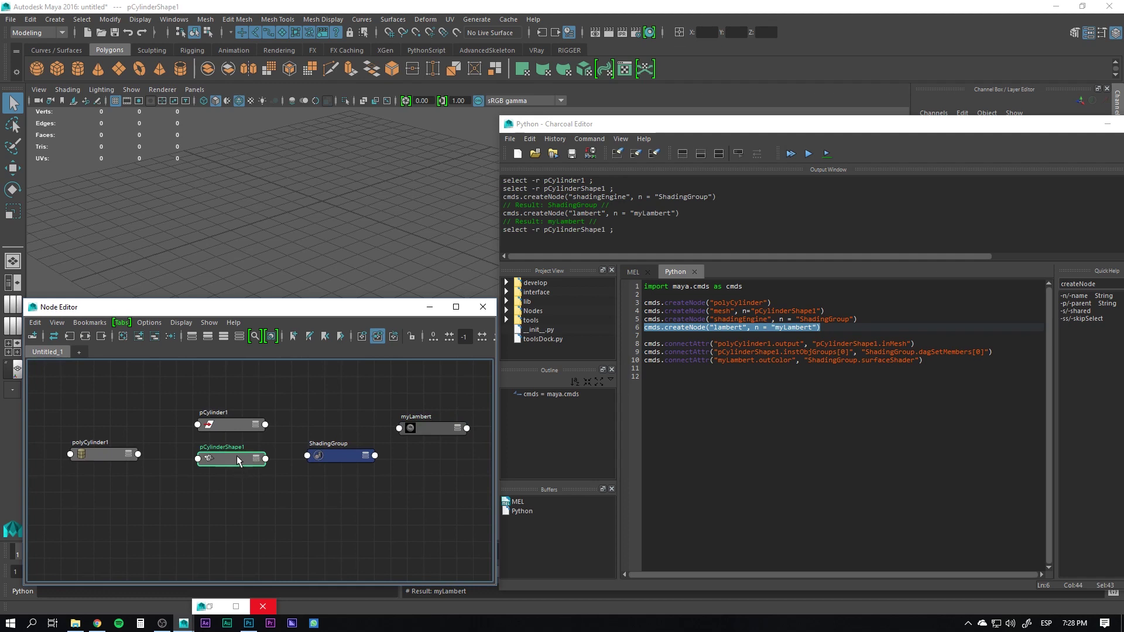
{"action": "left_click", "coordinate": [303, 212]}
{"action": "key", "text": "w"}
{"action": "left_click", "coordinate": [228, 457]}
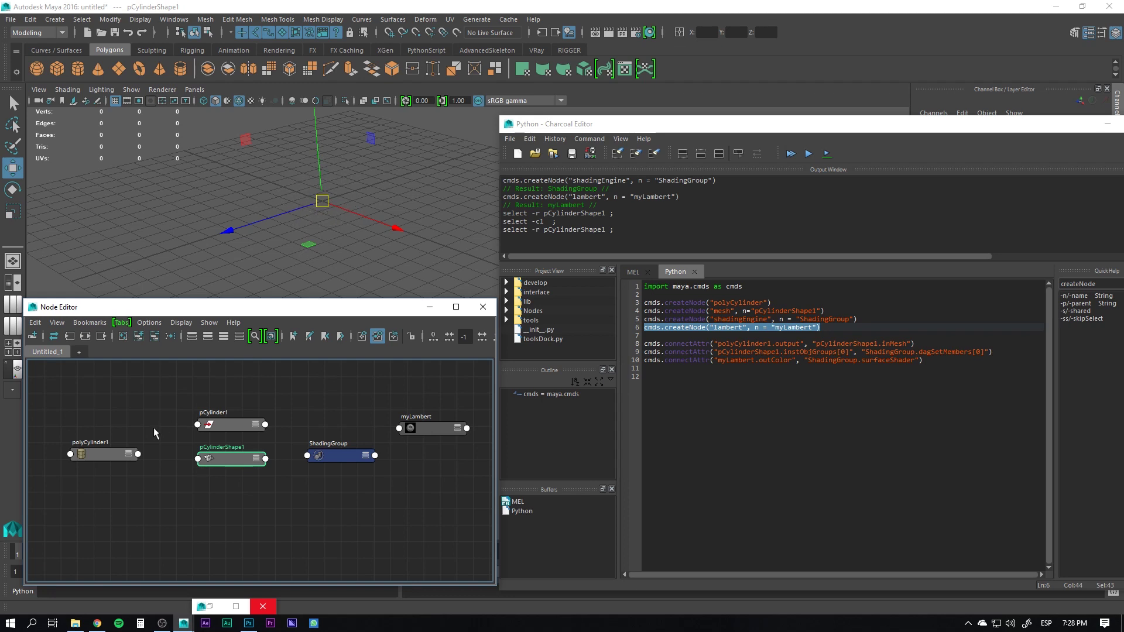
{"action": "mouse_move", "coordinate": [194, 389]}
{"action": "middle_mouse_down", "text": "alt"}
{"action": "mouse_move", "coordinate": [236, 373]}
{"action": "mouse_move", "coordinate": [230, 364]}
{"action": "middle_mouse_up", "text": "alt"}
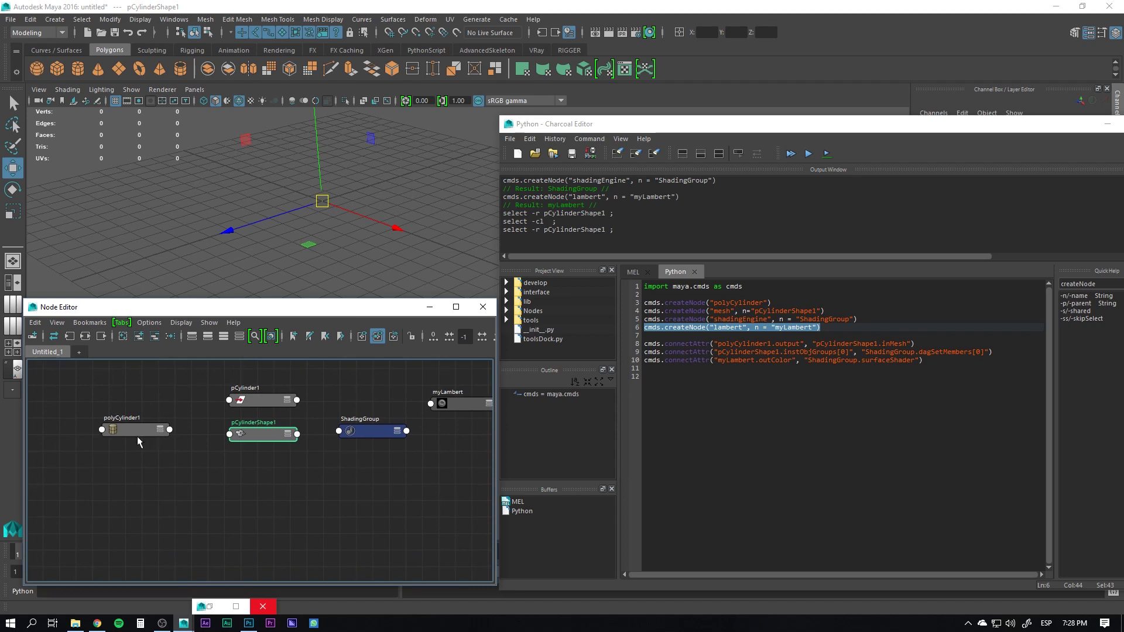
{"action": "left_click", "coordinate": [122, 432]}
{"action": "key", "text": "3"}
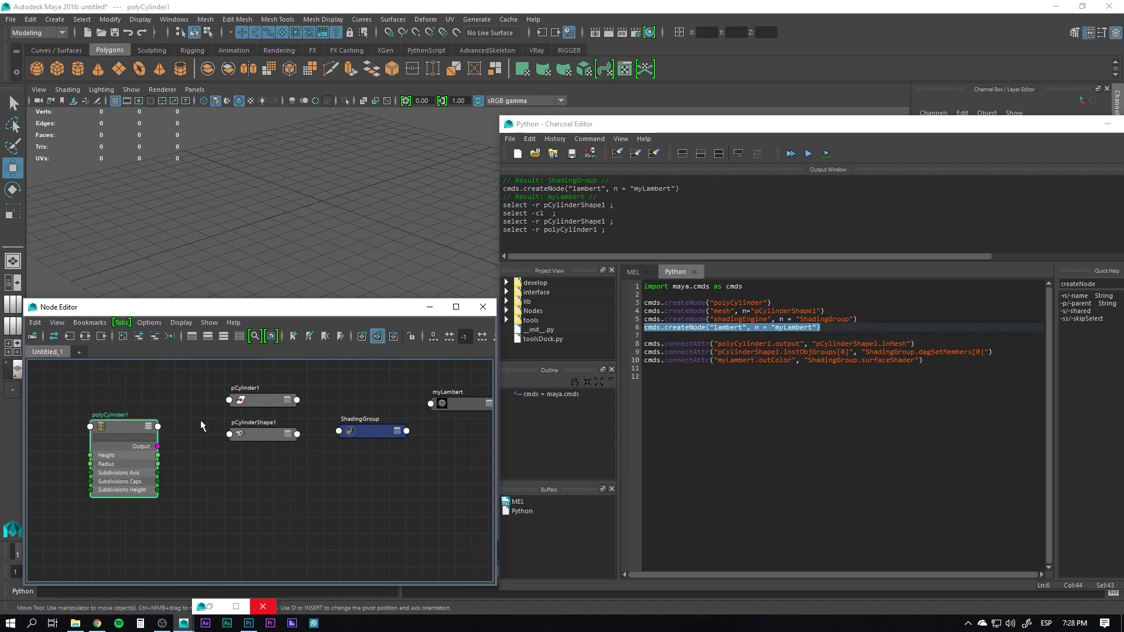
{"action": "left_click_drag", "start_coordinate": [121, 422], "coordinate": [125, 423]}
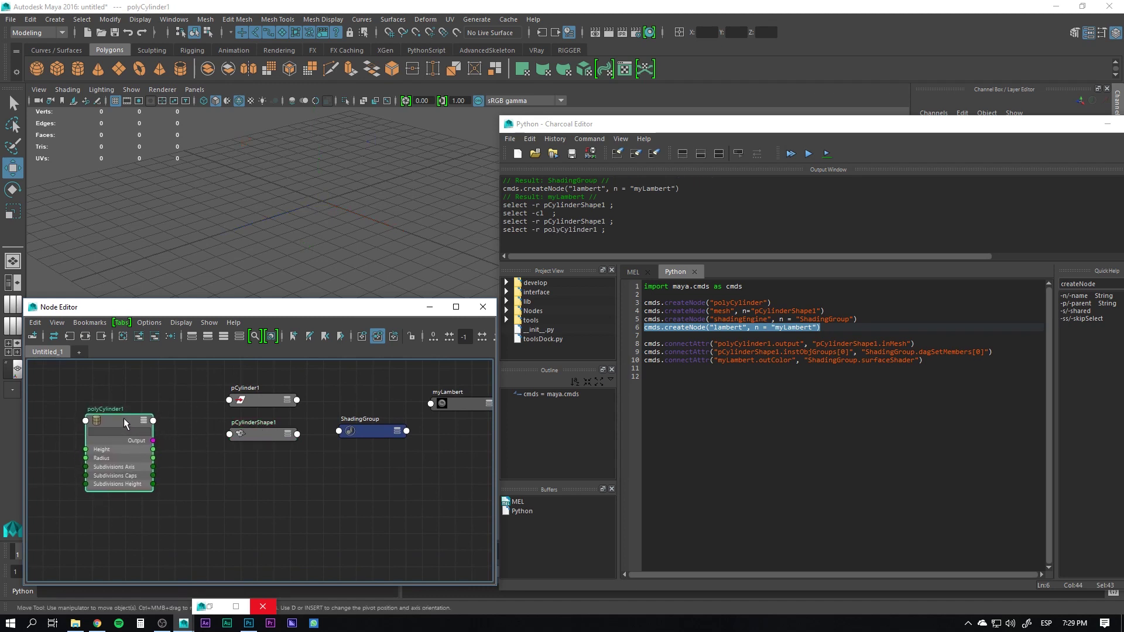
{"action": "left_click", "coordinate": [256, 436]}
{"action": "key", "text": "3"}
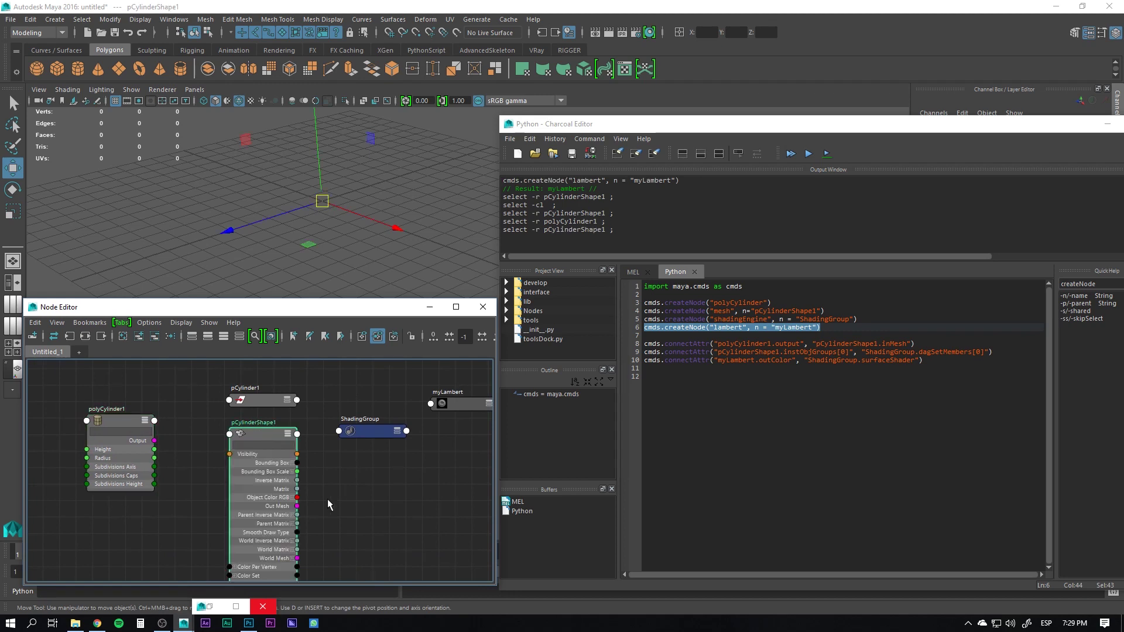
{"action": "middle_click_drag", "start_coordinate": [330, 504], "coordinate": [322, 455], "text": "alt"}
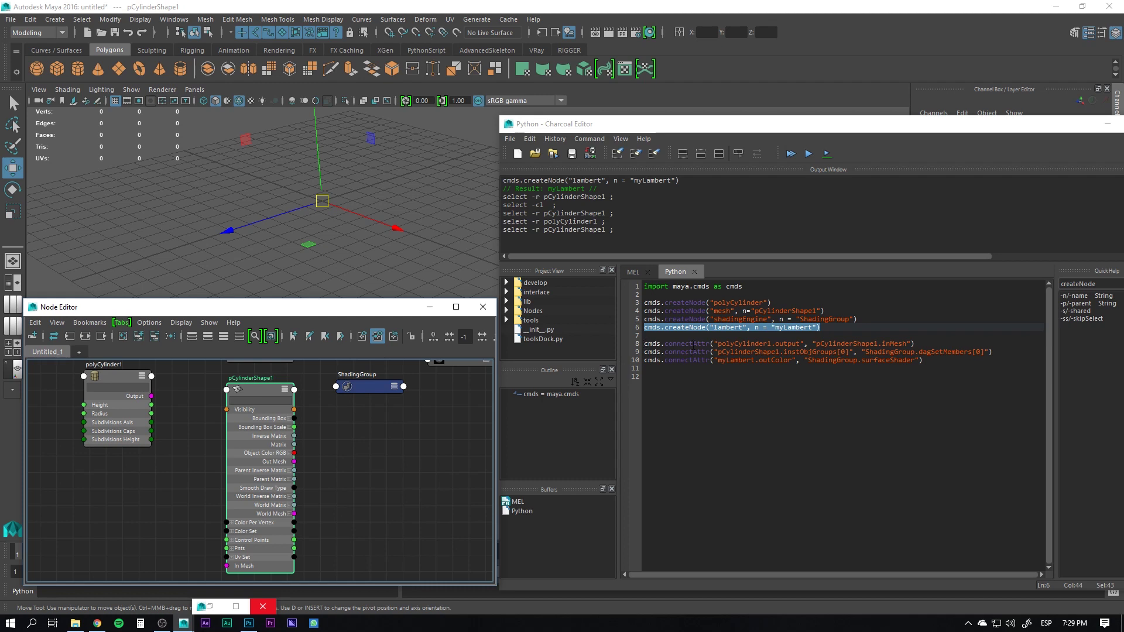
{"action": "double_click", "coordinate": [690, 345]}
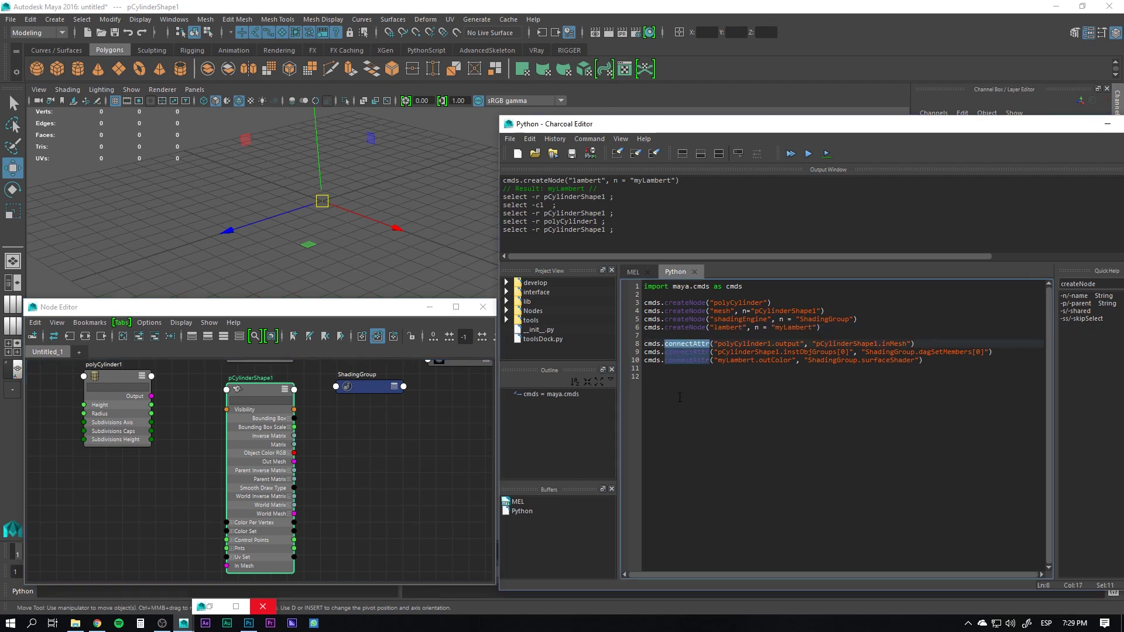
Run connectAttr lines 8–10: polyCylinder1 to inMesh, shape to ShadingGroup, myLambert to surfaceShader.
{"action": "left_click", "coordinate": [678, 367]}
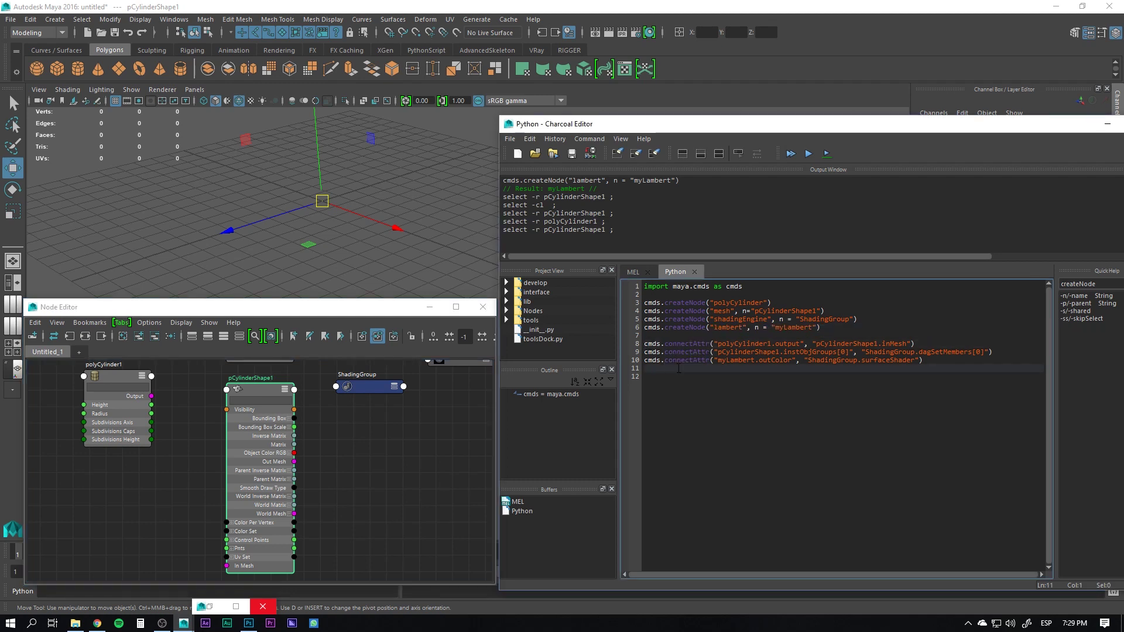
{"action": "left_click_drag", "start_coordinate": [645, 344], "coordinate": [914, 344]}
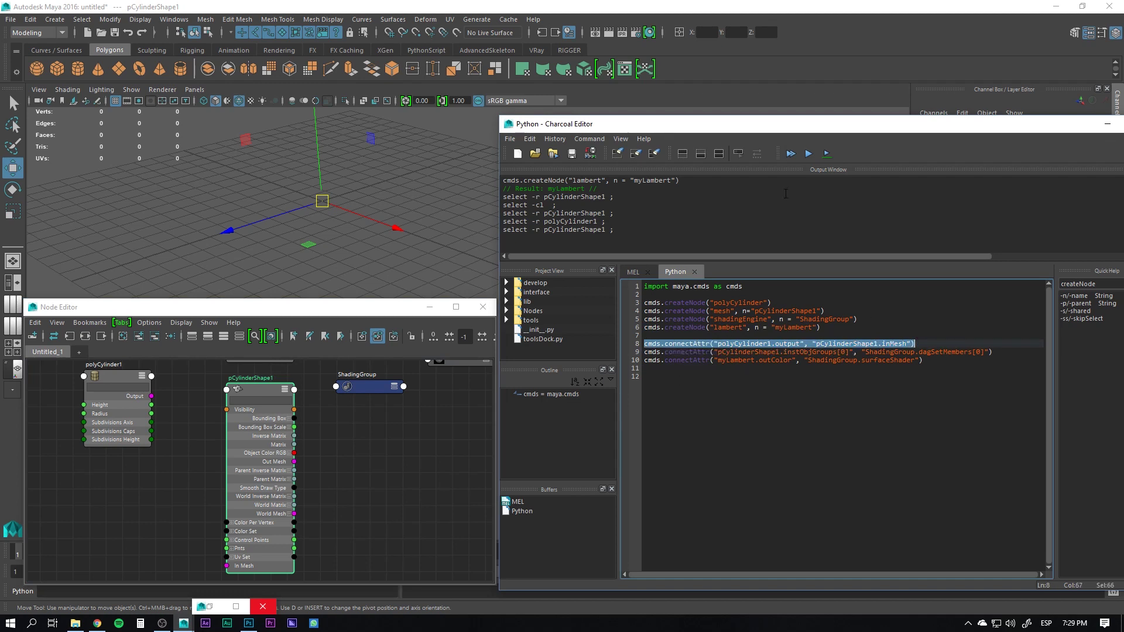
{"action": "left_click", "coordinate": [809, 155]}
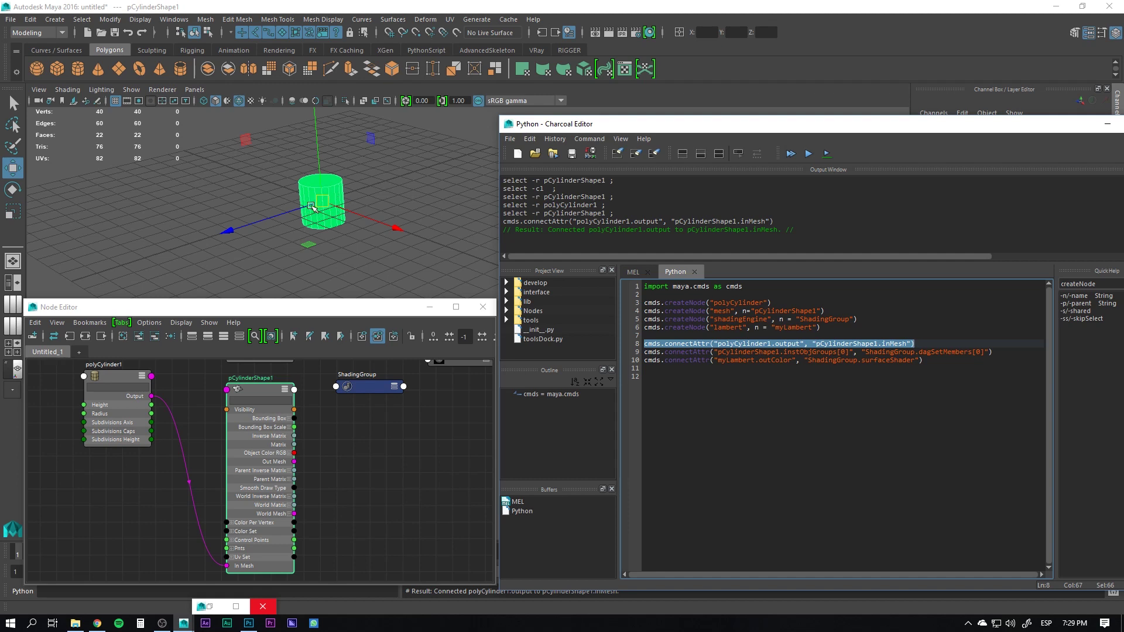
{"action": "left_click", "coordinate": [367, 441]}
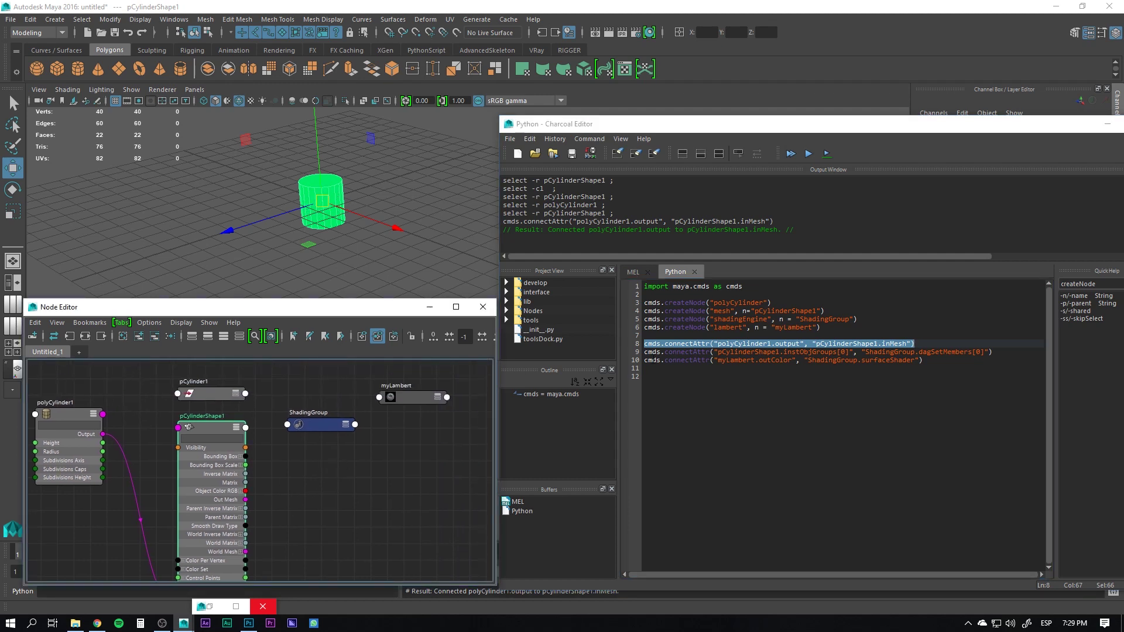
{"action": "left_click_drag", "start_coordinate": [644, 352], "coordinate": [993, 352]}
{"action": "left_click", "coordinate": [809, 153]}
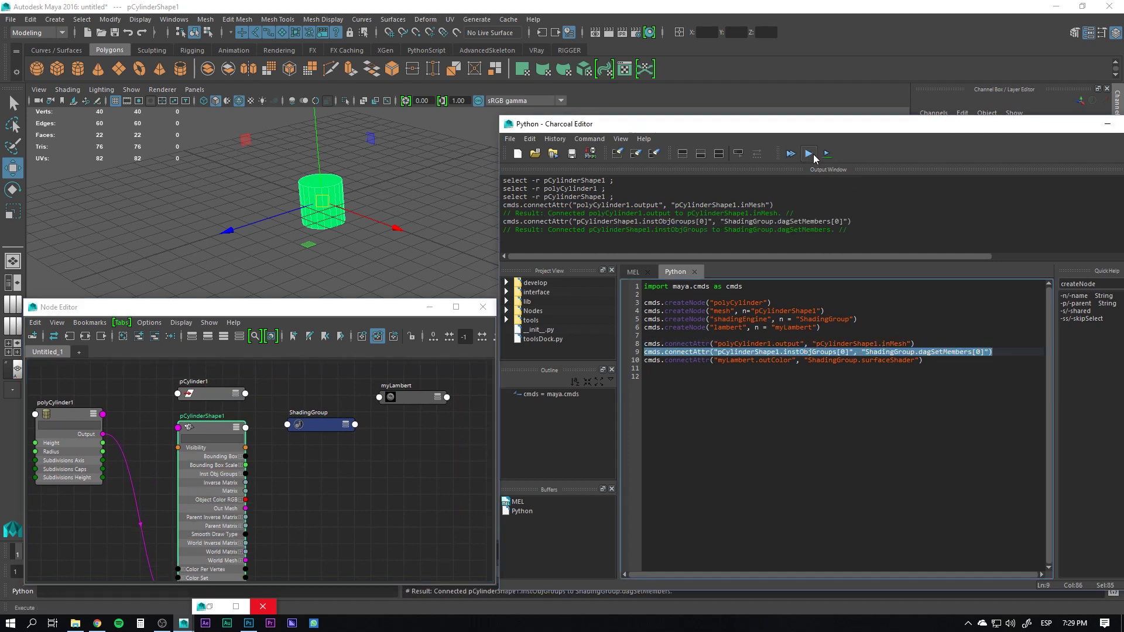
{"action": "left_click", "coordinate": [312, 427]}
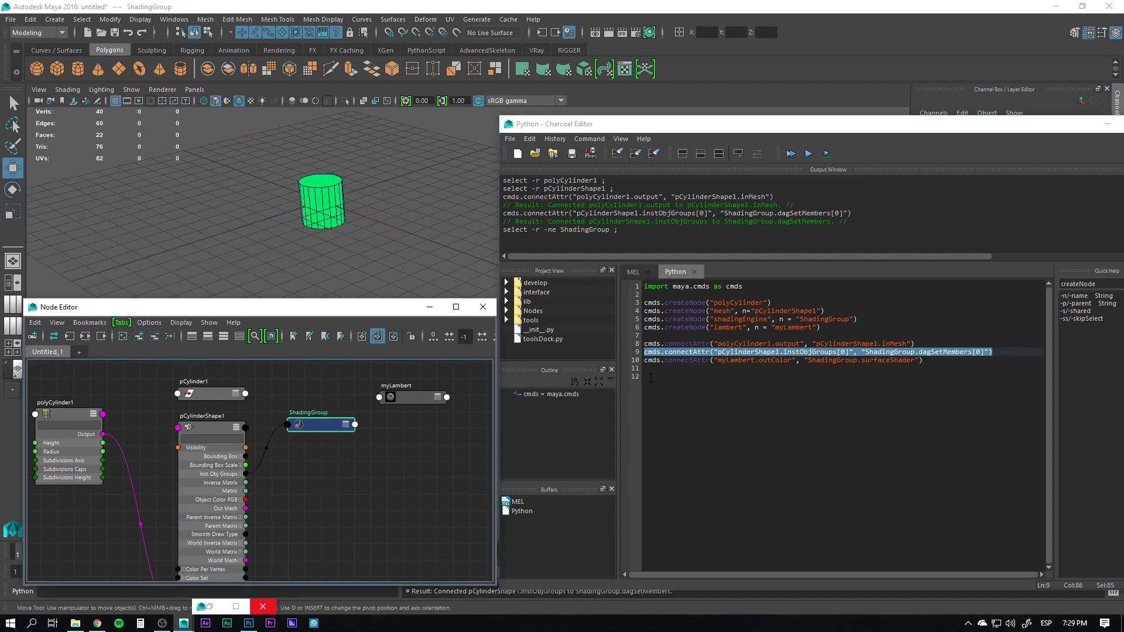
{"action": "left_click_drag", "start_coordinate": [644, 360], "coordinate": [923, 360]}
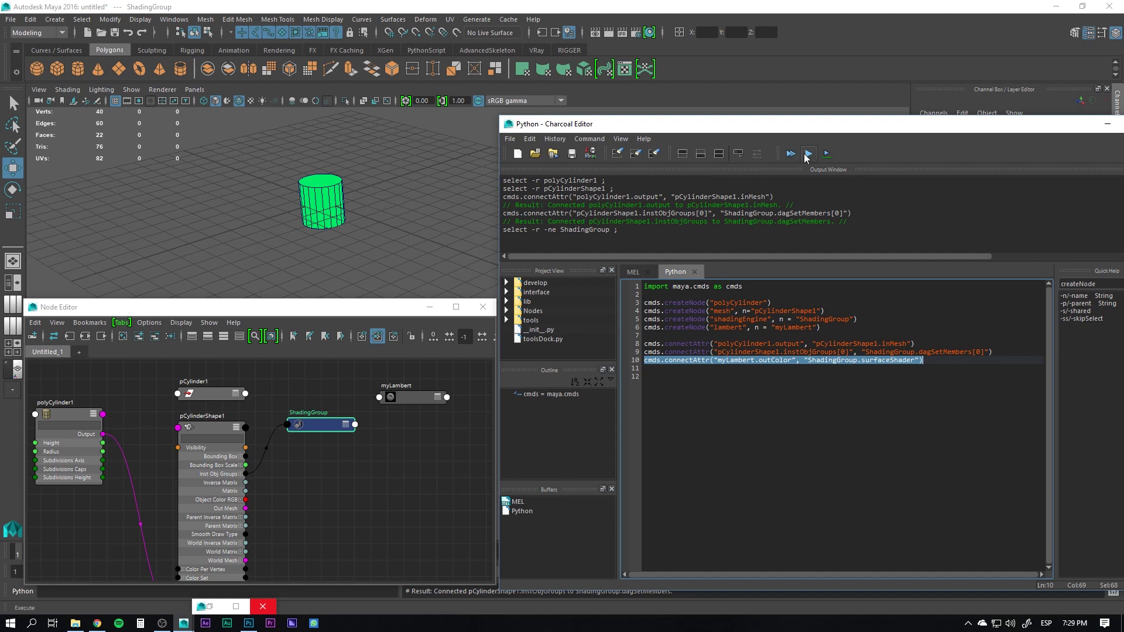
{"action": "left_click", "coordinate": [806, 154]}
Select the new cylinder, try moving and rotating it, then undo both.
{"action": "left_click", "coordinate": [358, 244]}
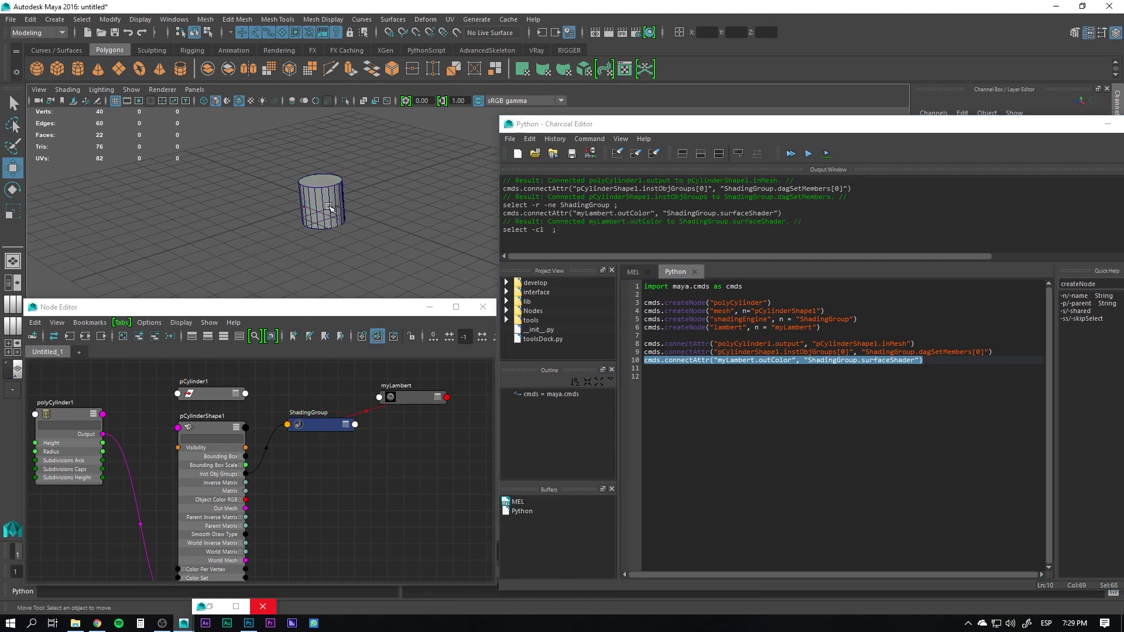
{"action": "left_click", "coordinate": [329, 207]}
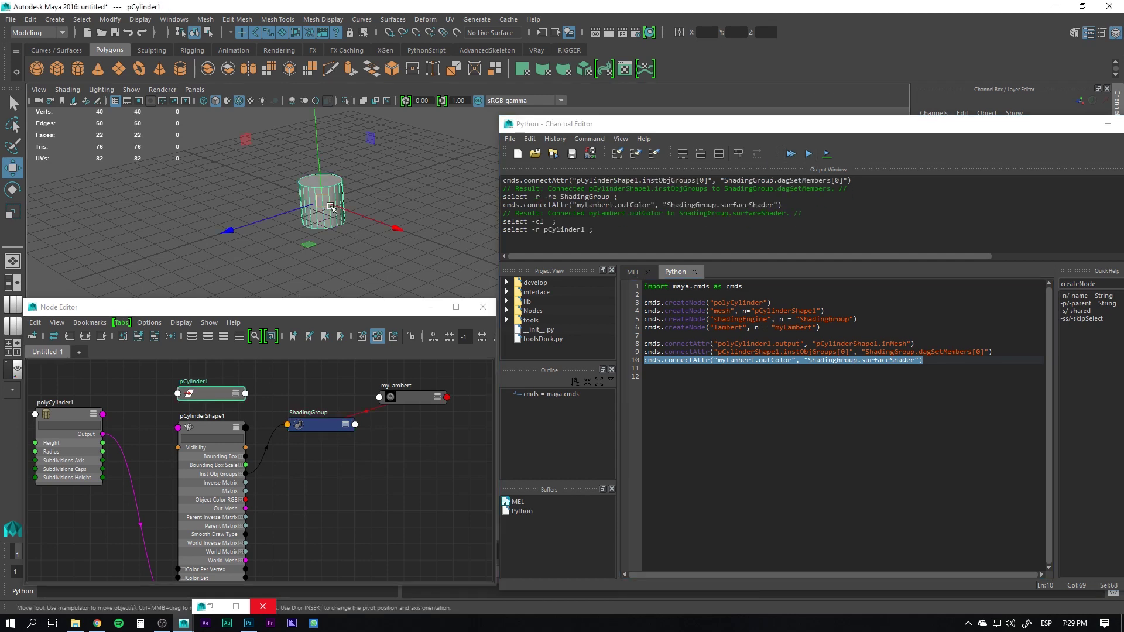
{"action": "mouse_move", "coordinate": [331, 207]}
{"action": "left_mouse_down"}
{"action": "mouse_move", "coordinate": [301, 206]}
{"action": "mouse_move", "coordinate": [345, 173]}
{"action": "left_mouse_up"}
{"action": "key", "text": "e"}
{"action": "key", "text": "ctrl+z"}
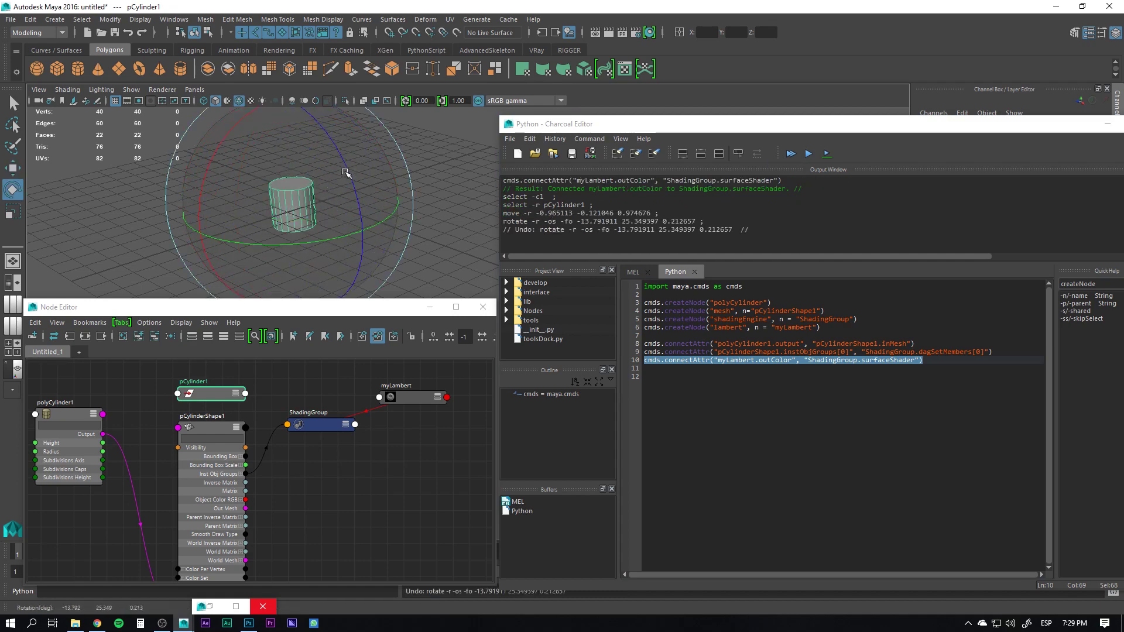
{"action": "key", "text": "ctrl+z"}
Briefly move the cylinder's top vertices, undo it, and return to object mode.
{"action": "key", "text": "w"}
{"action": "right_click_drag", "start_coordinate": [322, 199], "coordinate": [335, 172]}
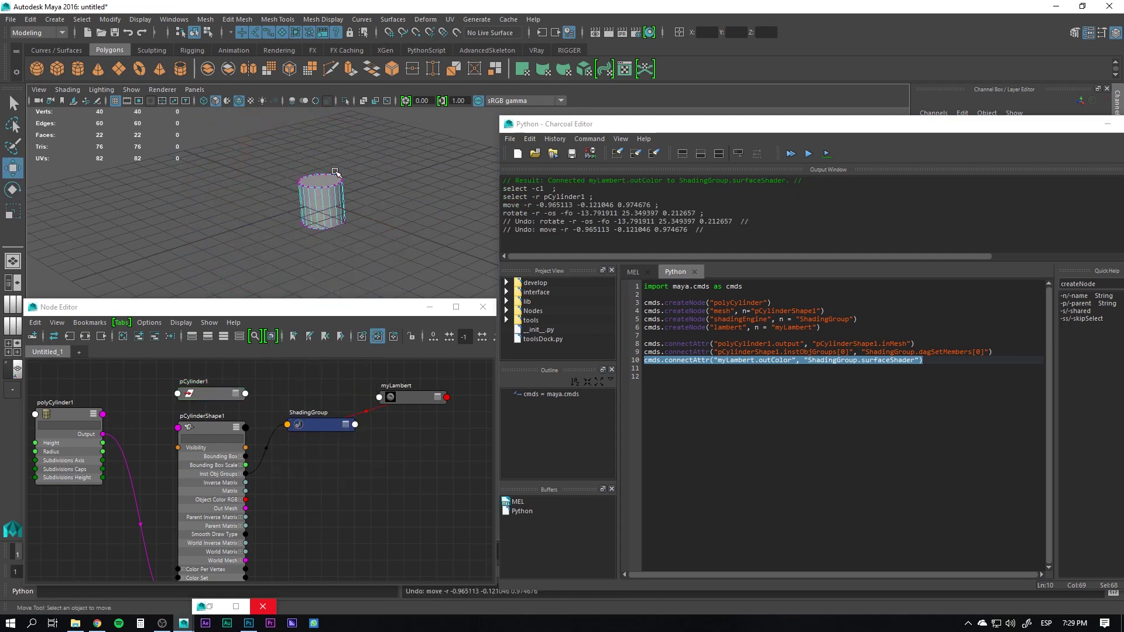
{"action": "mouse_move", "coordinate": [335, 171]}
{"action": "left_mouse_down"}
{"action": "mouse_move", "coordinate": [347, 186]}
{"action": "mouse_move", "coordinate": [363, 167]}
{"action": "left_mouse_up"}
{"action": "key", "text": "ctrl+z"}
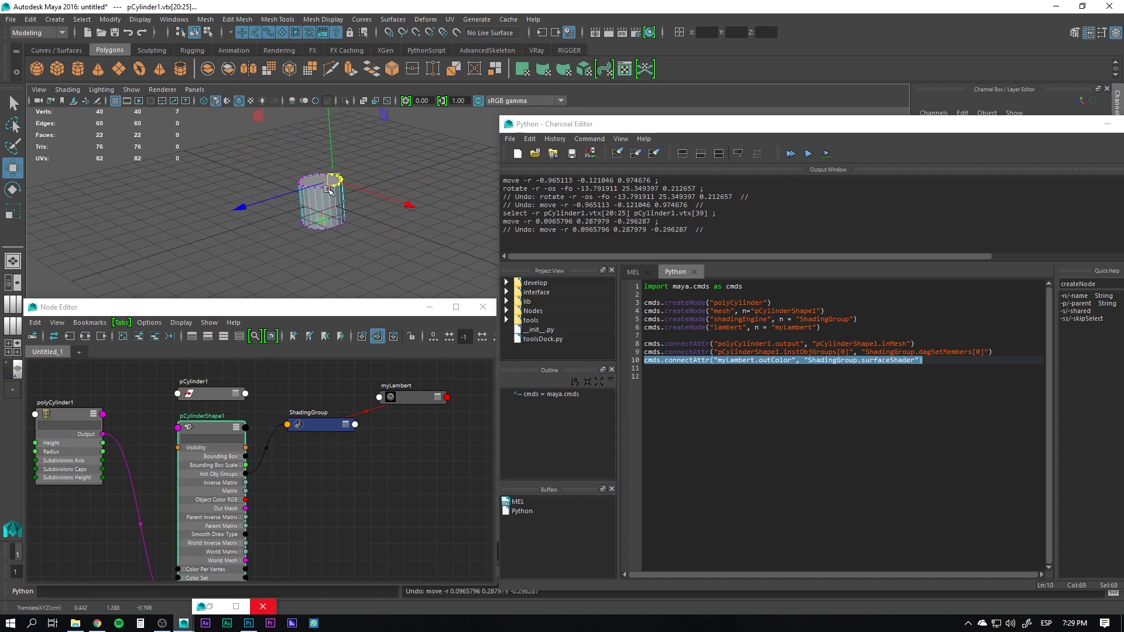
{"action": "right_click_drag", "start_coordinate": [329, 190], "coordinate": [377, 179]}
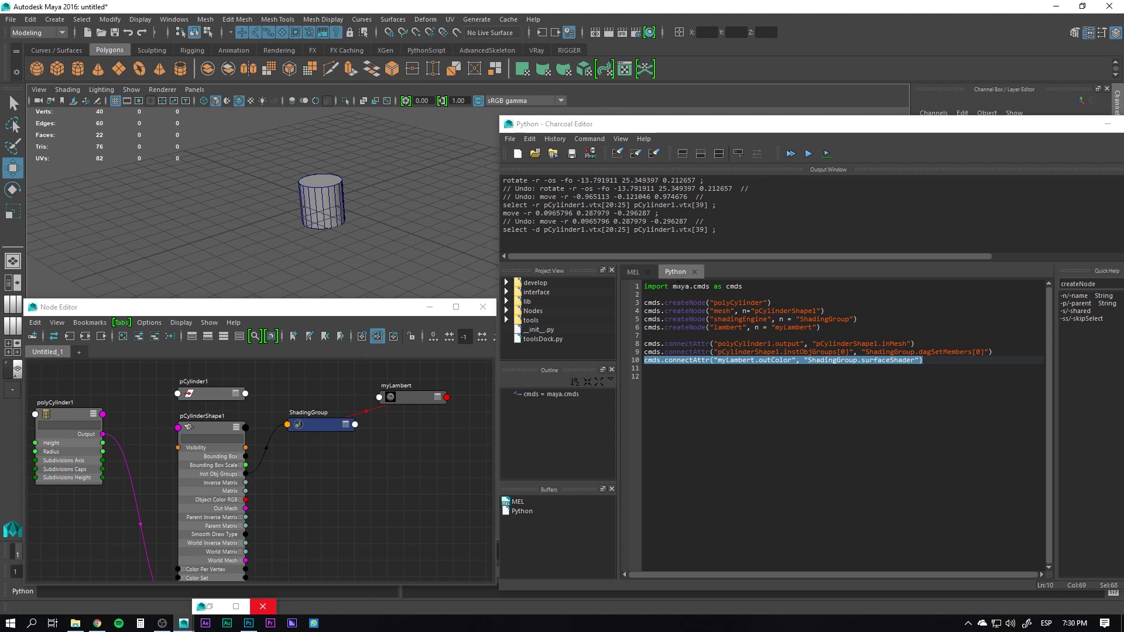
{"action": "left_click", "coordinate": [670, 391]}
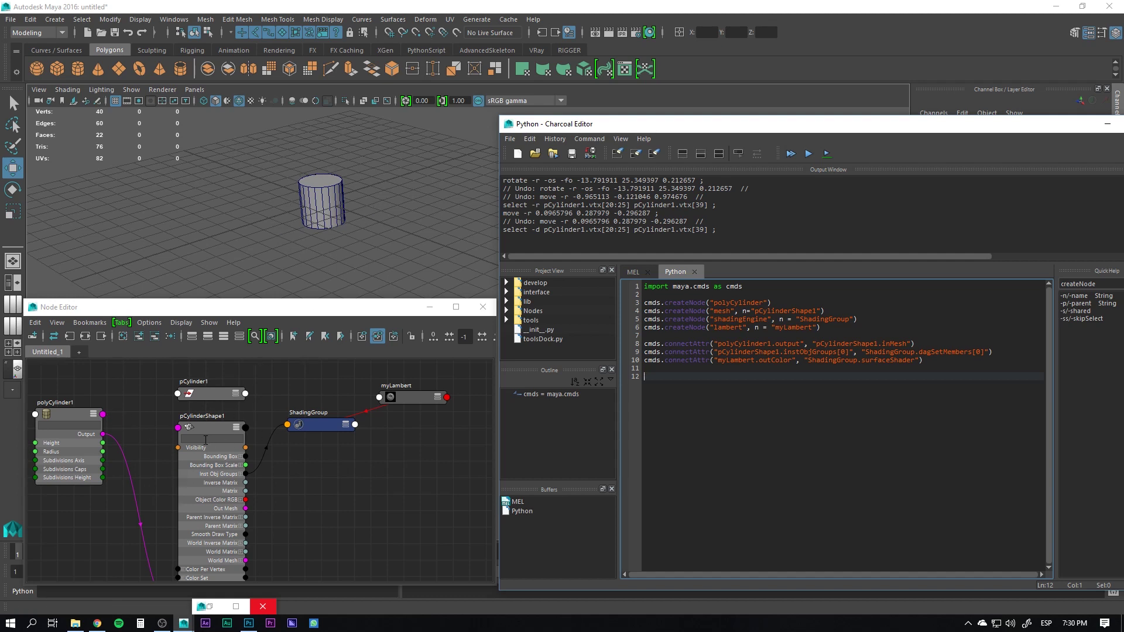
Collapse the pCylinderShape1 and polyCylinder1 nodes in the Node Editor.
{"action": "left_click", "coordinate": [209, 427]}
{"action": "key", "text": "1"}
{"action": "left_click", "coordinate": [72, 415]}
{"action": "key", "text": "1"}
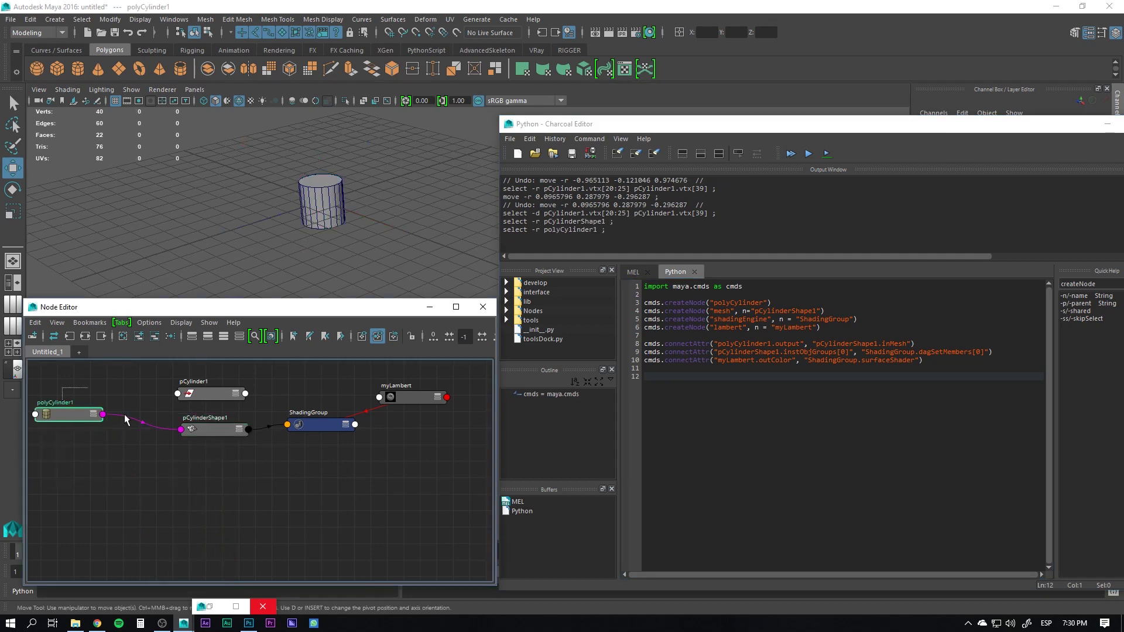
Delete the three cylinder nodes, then delete ShadingGroup and myLambert.
{"action": "left_click_drag", "start_coordinate": [100, 386], "coordinate": [213, 452]}
{"action": "key", "text": "Delete"}
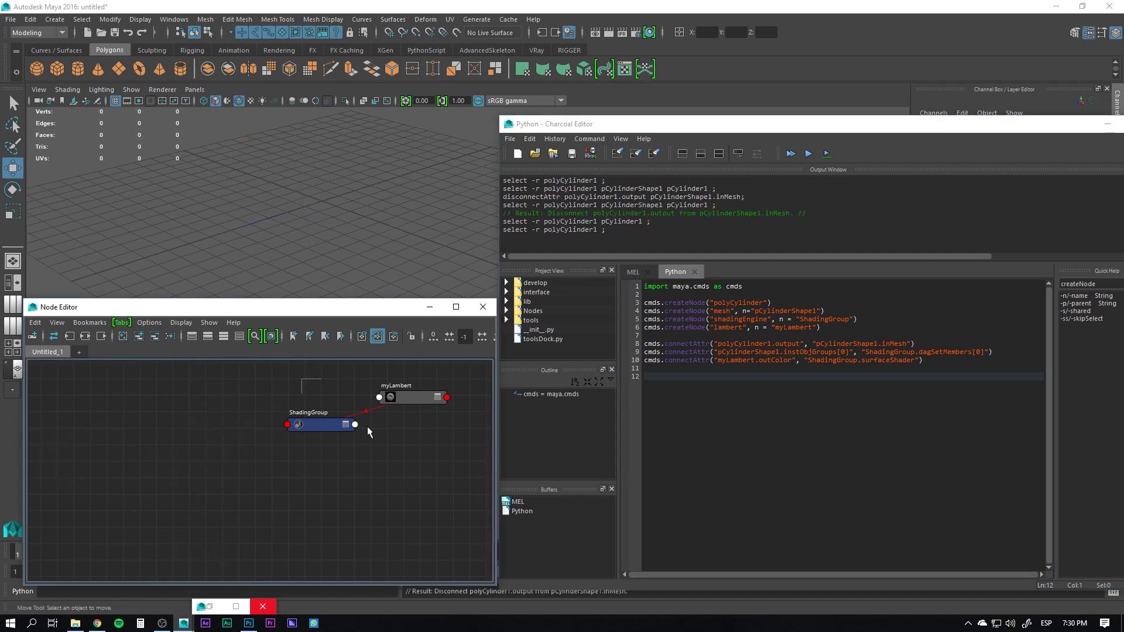
{"action": "left_click_drag", "start_coordinate": [367, 431], "coordinate": [408, 451]}
{"action": "key", "text": "Delete"}
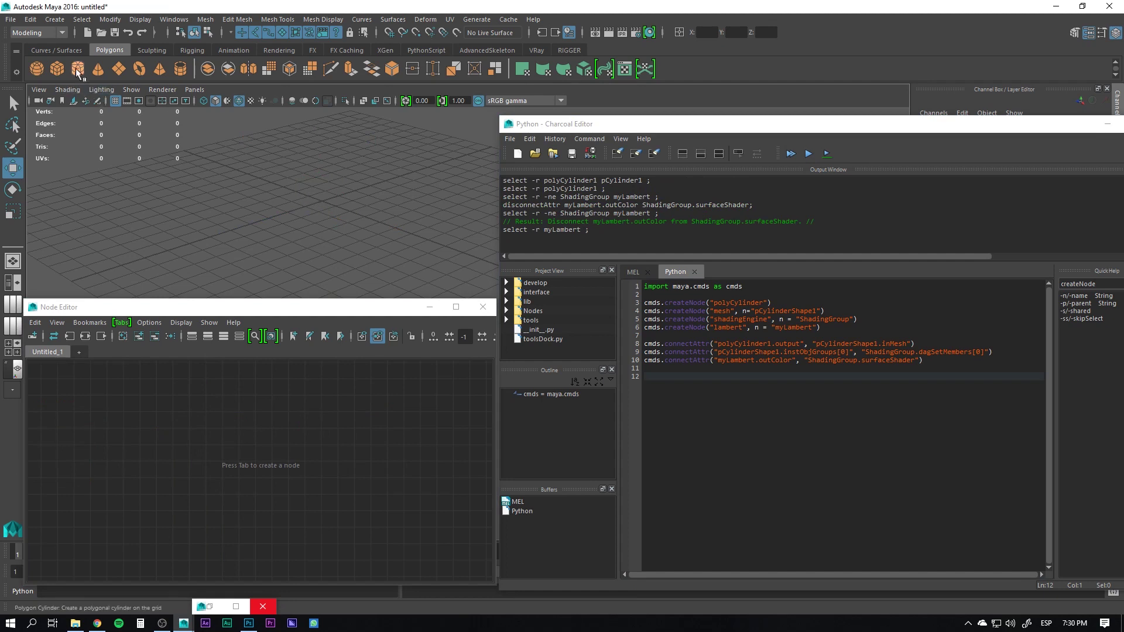
Create a default polygon cylinder and graph pCylinderShape1's input and output connections.
{"action": "left_click", "coordinate": [77, 72]}
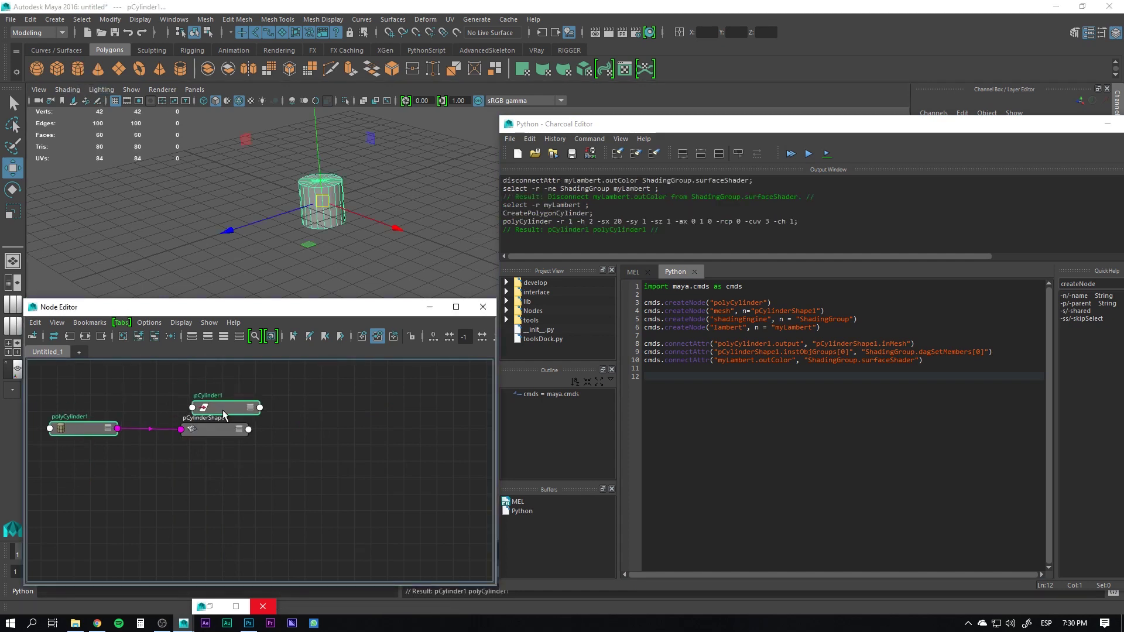
{"action": "left_click", "coordinate": [272, 388]}
{"action": "left_click", "coordinate": [202, 401]}
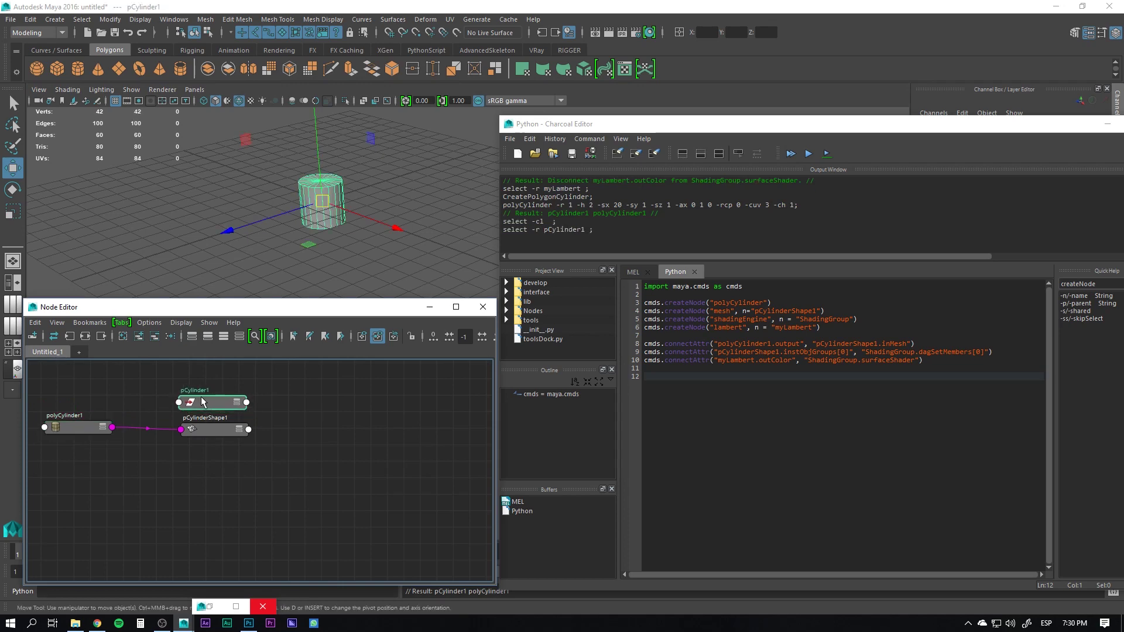
{"action": "left_click", "coordinate": [346, 395]}
{"action": "left_click", "coordinate": [223, 427]}
{"action": "left_click", "coordinate": [86, 339]}
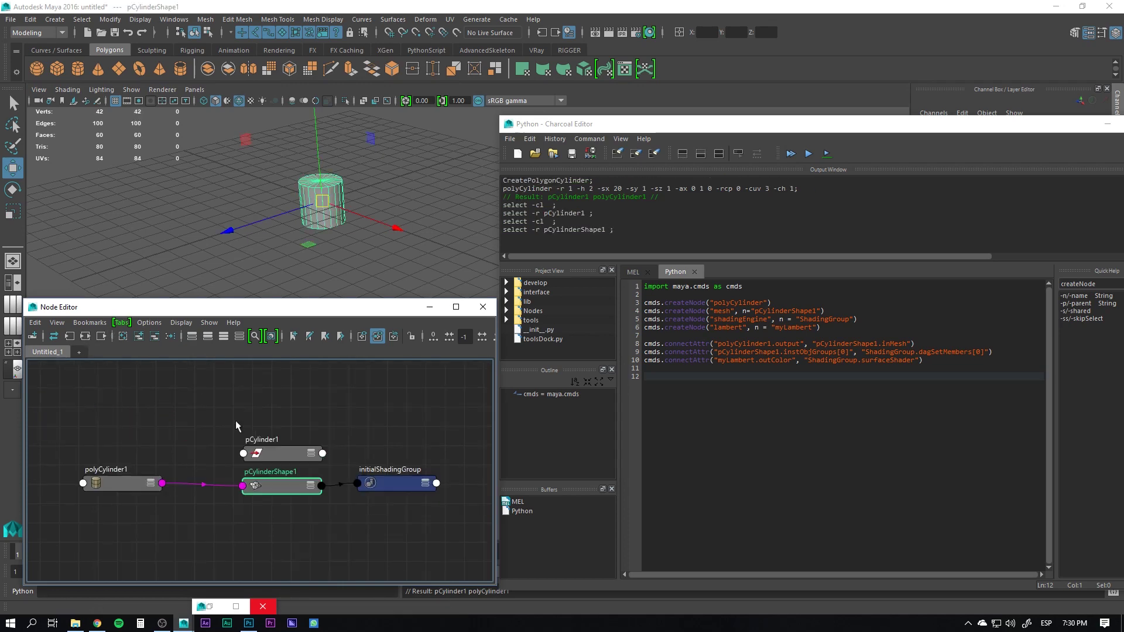
{"action": "left_click", "coordinate": [393, 483]}
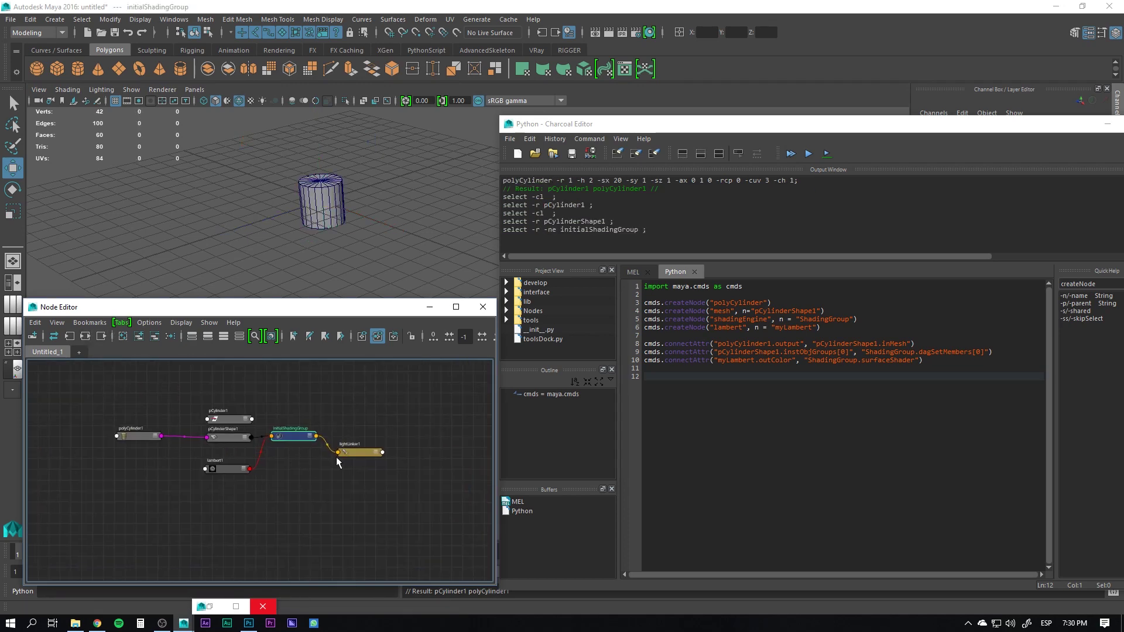
Remove lightLinker1 from the Node Editor graph.
{"action": "left_click", "coordinate": [386, 478]}
{"action": "left_click", "coordinate": [158, 336]}
{"action": "scroll", "coordinate": [199, 433], "scroll_direction": "up", "scroll_amount": 3}
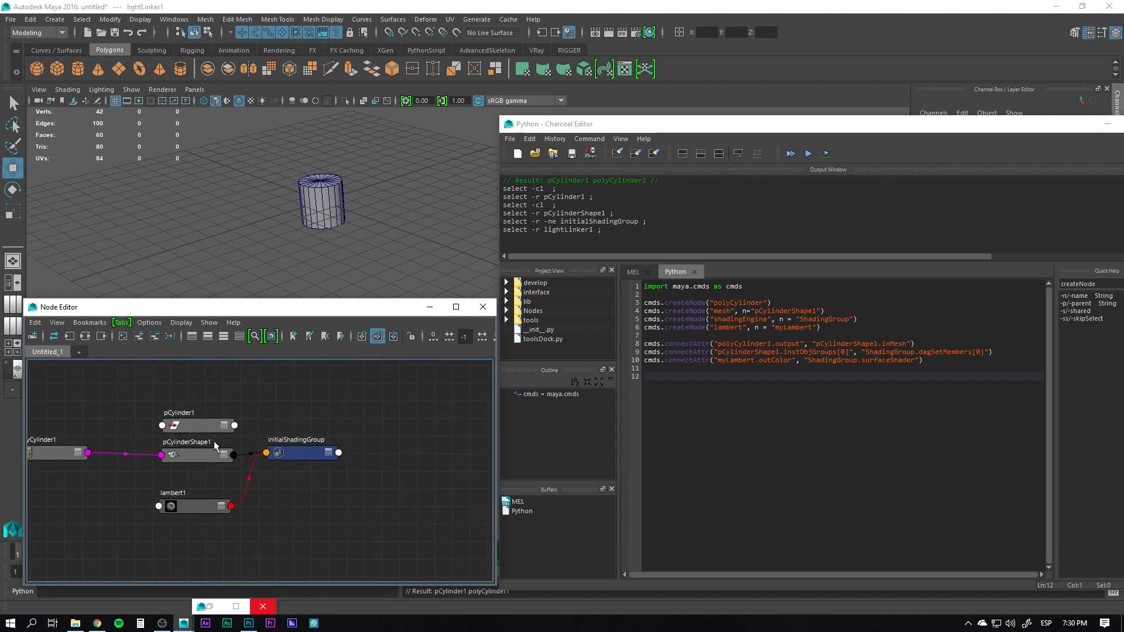
Inspect polyCylinder1, pCylinderShape1, pCylinder1 and initialShadingGroup, nudge lambert1, and highlight the script's createNode call.
{"action": "left_click", "coordinate": [115, 446]}
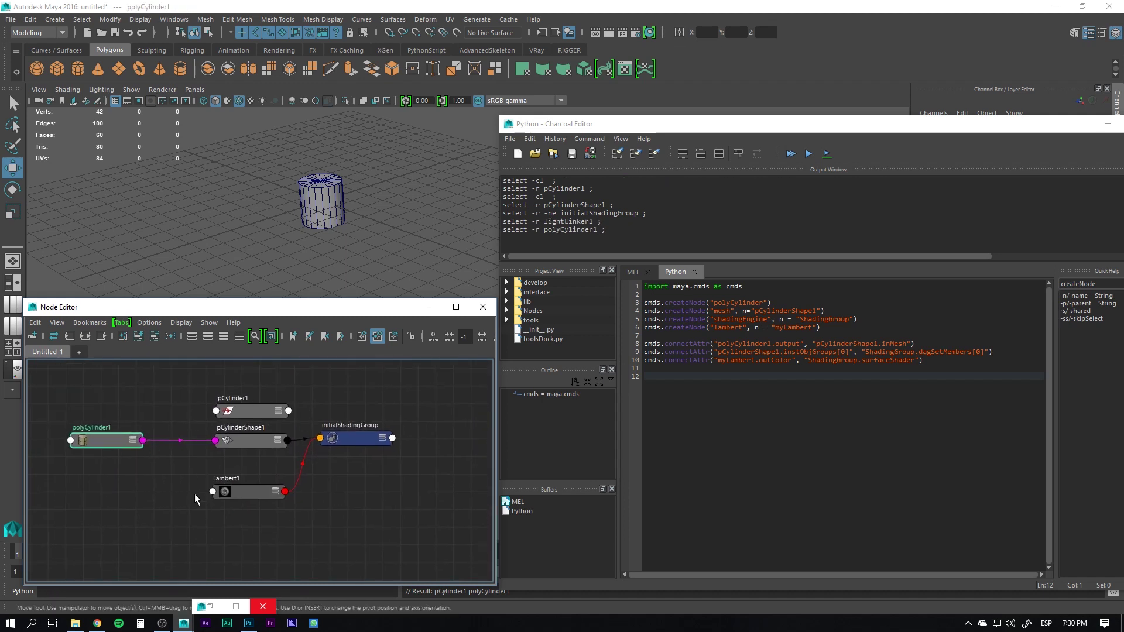
{"action": "left_click", "coordinate": [249, 448]}
{"action": "left_click", "coordinate": [249, 419]}
{"action": "left_click", "coordinate": [359, 440]}
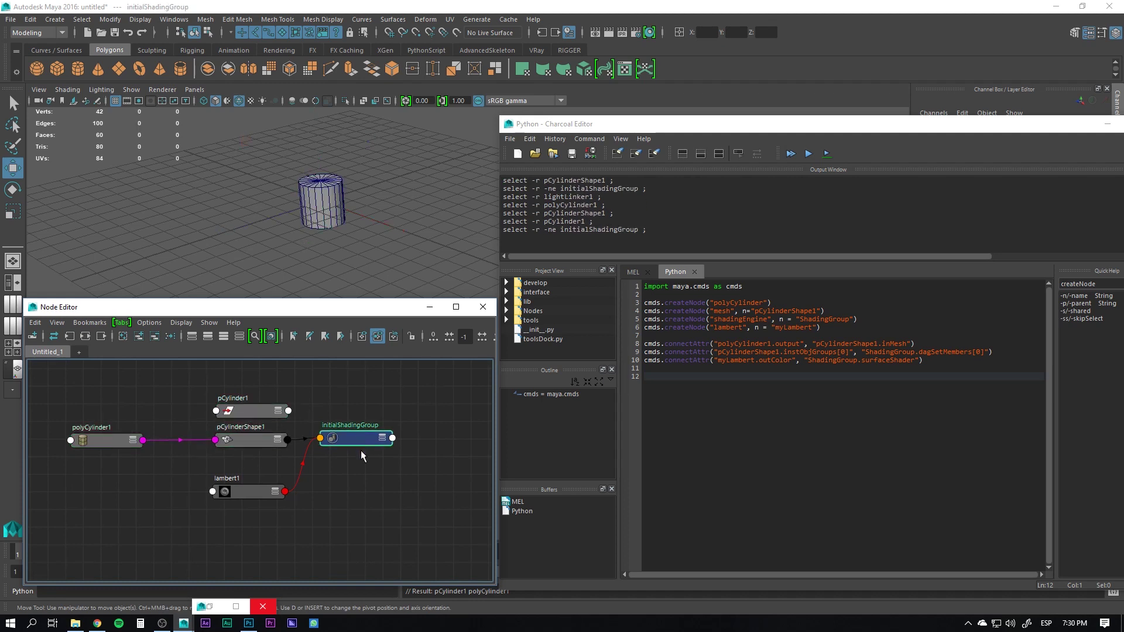
{"action": "left_click_drag", "start_coordinate": [247, 495], "coordinate": [250, 487]}
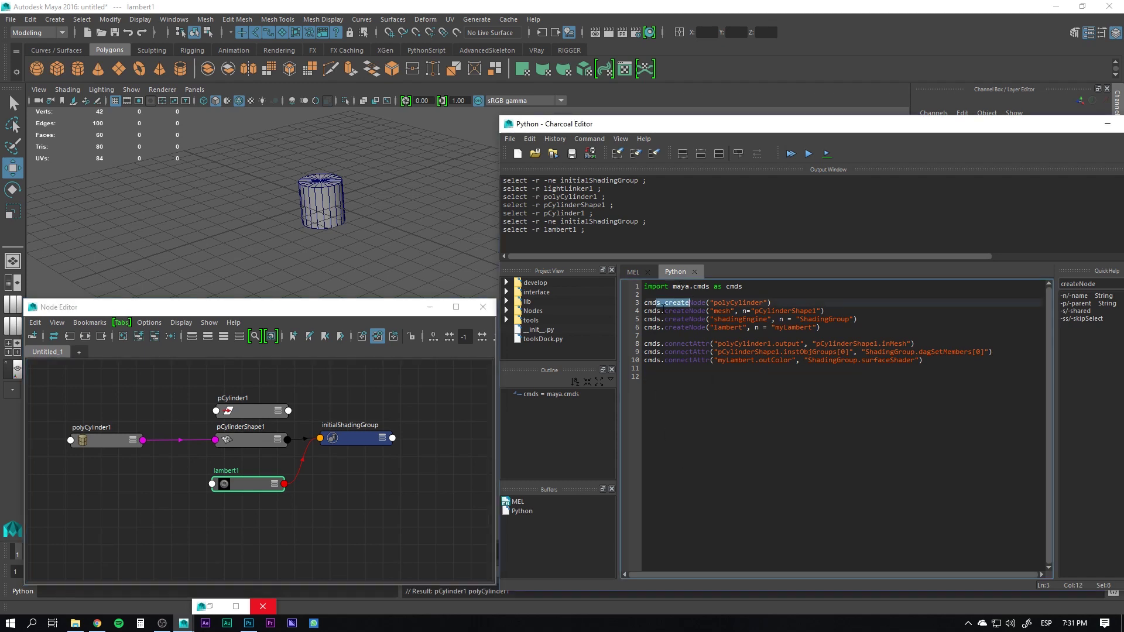
{"action": "left_click_drag", "start_coordinate": [664, 319], "coordinate": [685, 327]}
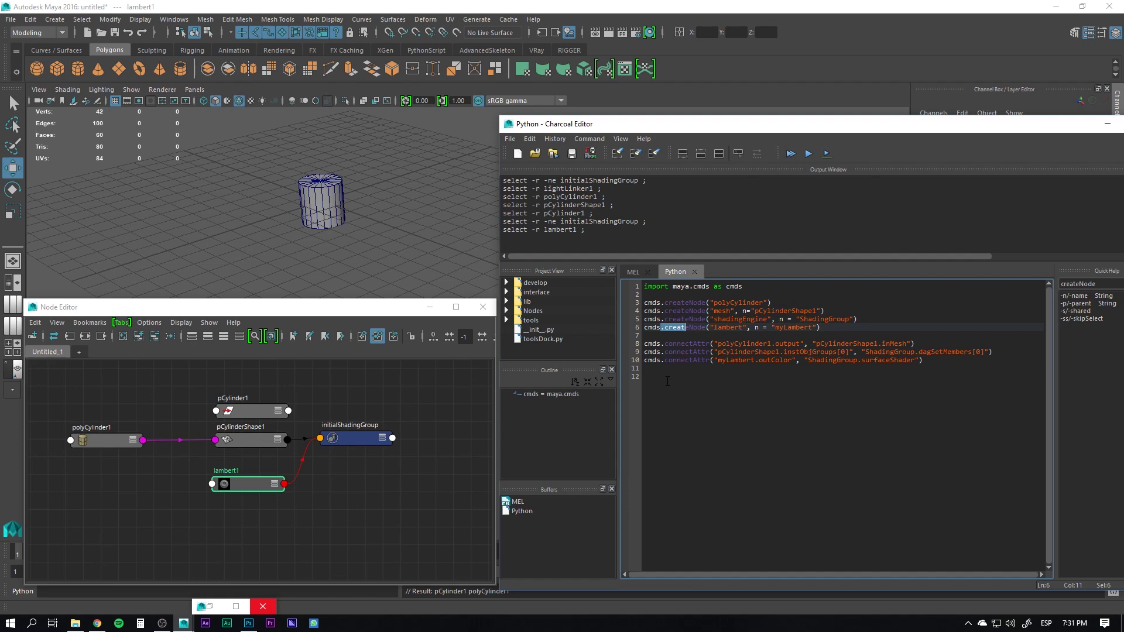
{"action": "left_click", "coordinate": [418, 230]}
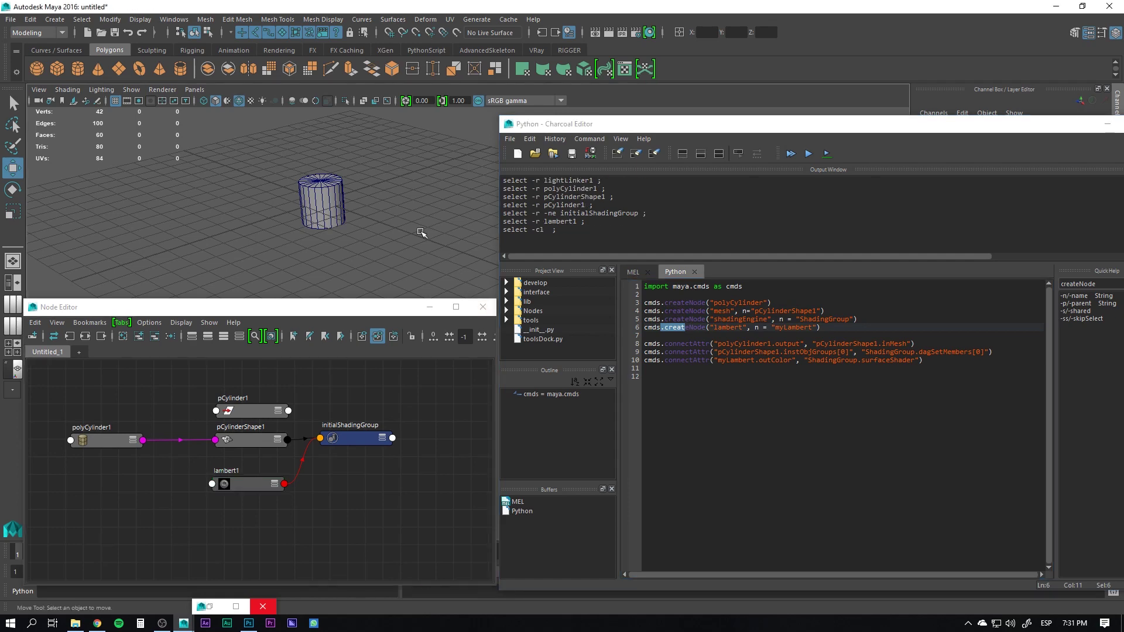
Switch to Photoshop's intro.psd and pan to centre the Maya interaction diagram.
{"action": "left_click", "coordinate": [250, 623]}
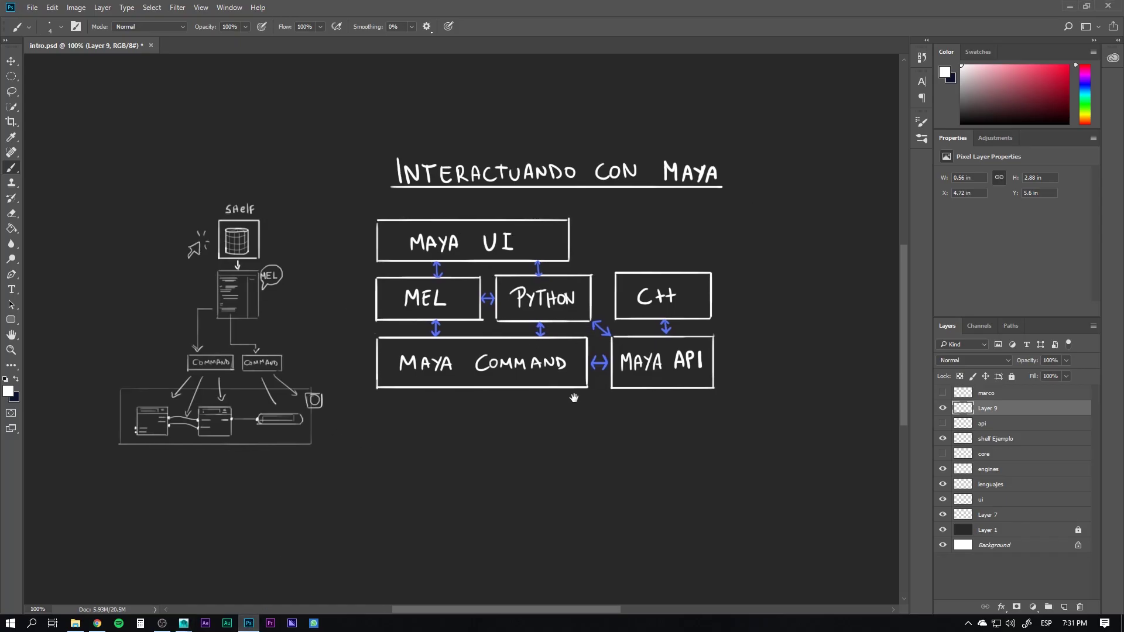
{"action": "scroll", "coordinate": [592, 371], "scroll_direction": "down", "scroll_amount": 2}
{"action": "scroll", "coordinate": [644, 357], "scroll_direction": "right", "scroll_amount": 2}
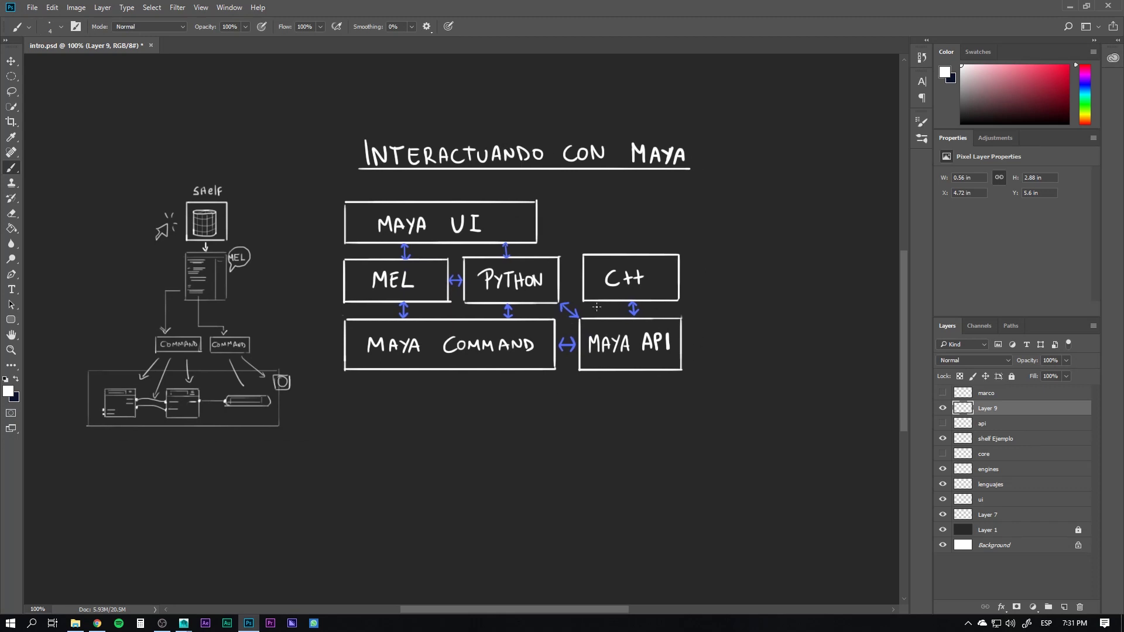
{"action": "scroll", "coordinate": [609, 410], "scroll_direction": "up", "scroll_amount": 1}
{"action": "scroll", "coordinate": [602, 419], "scroll_direction": "right", "scroll_amount": 1}
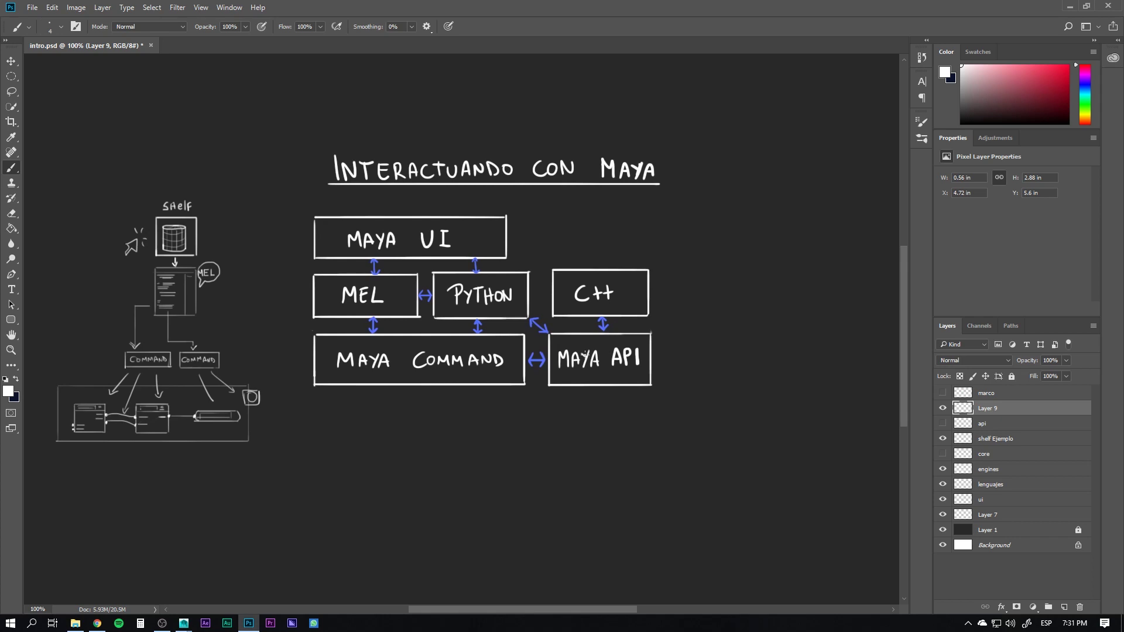
{"action": "scroll", "coordinate": [586, 355], "scroll_direction": "left", "scroll_amount": 1}
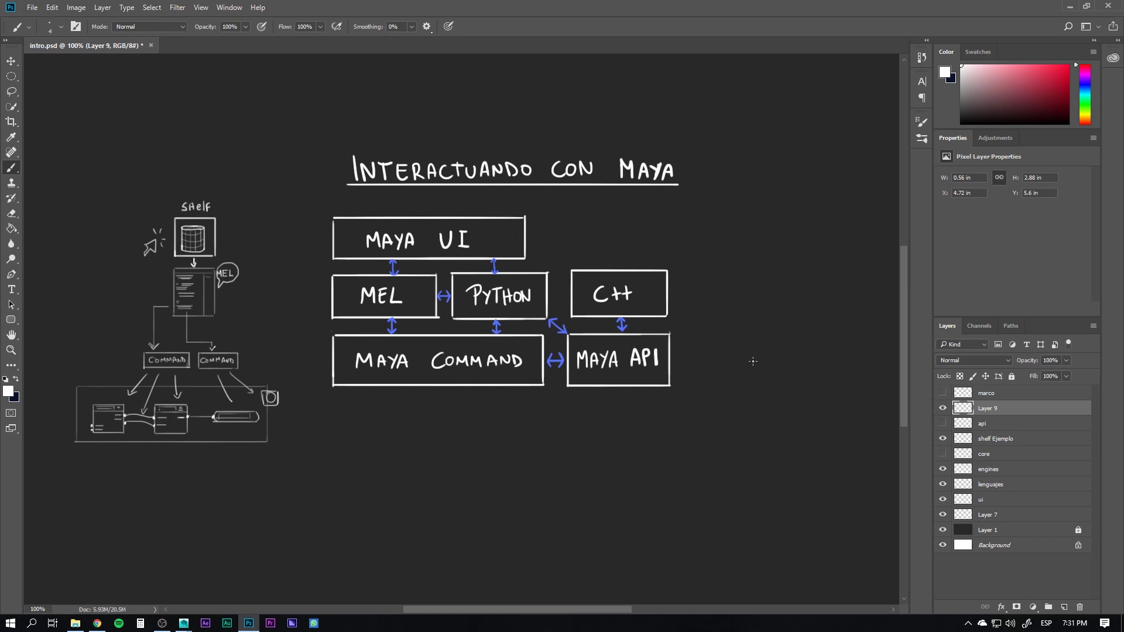
Show the api layer so Comandos, Nodos and Deformadores branch from MAYA API.
{"action": "left_click", "coordinate": [943, 423]}
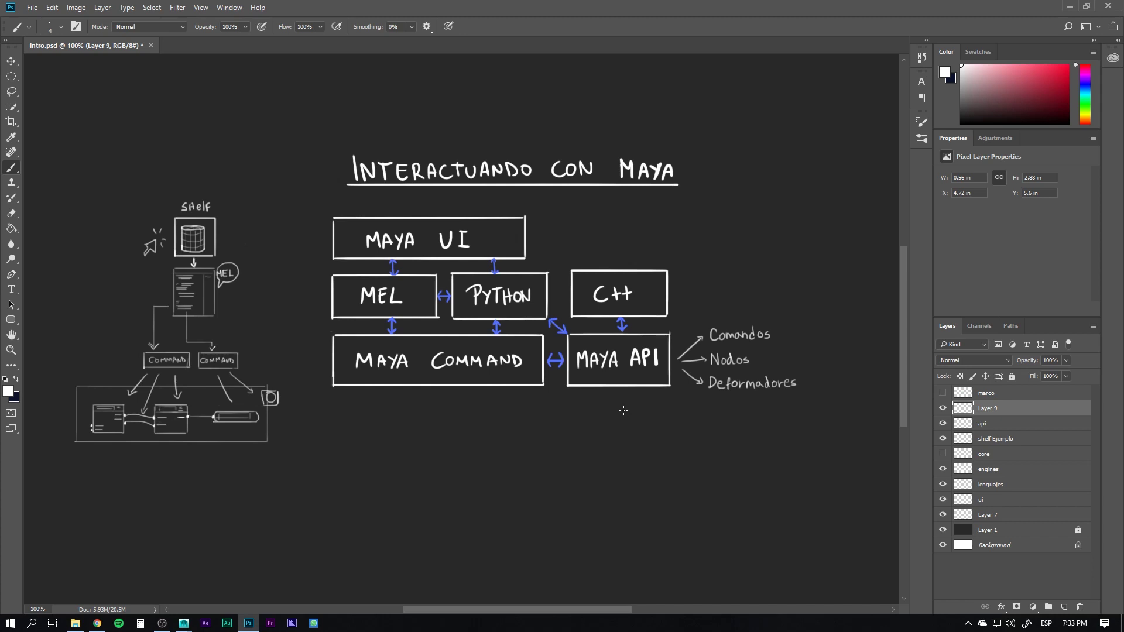
{"action": "scroll", "coordinate": [616, 424], "scroll_direction": "down", "scroll_amount": 3}
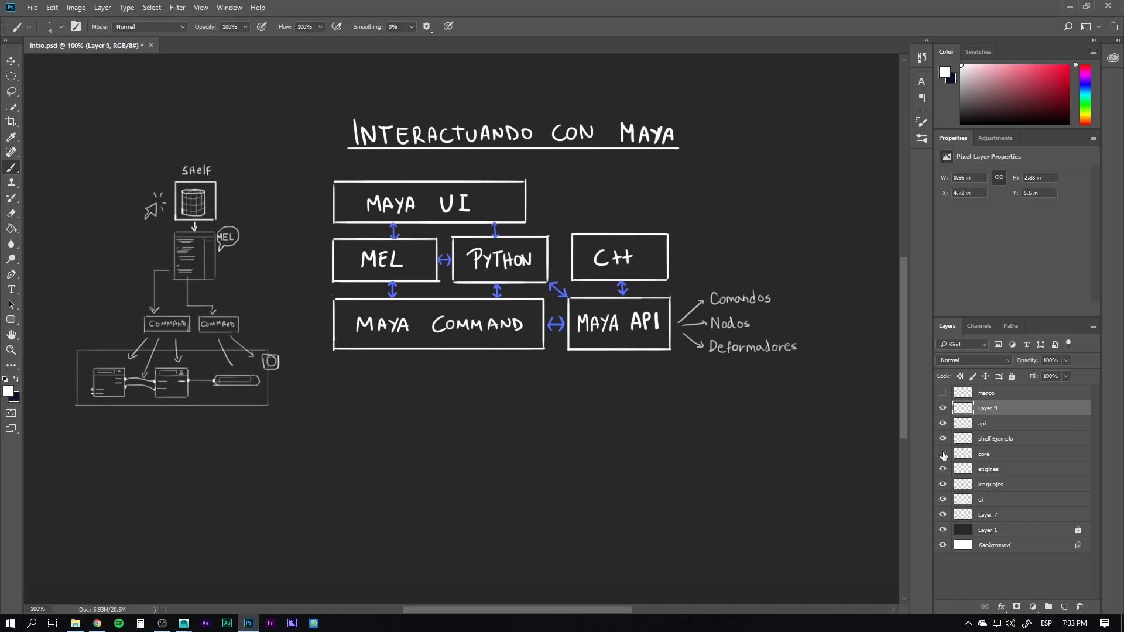
Show the core layer's MAYA CORE box and brush a circle plus an arrow by MAYA COMMAND.
{"action": "left_click", "coordinate": [942, 455]}
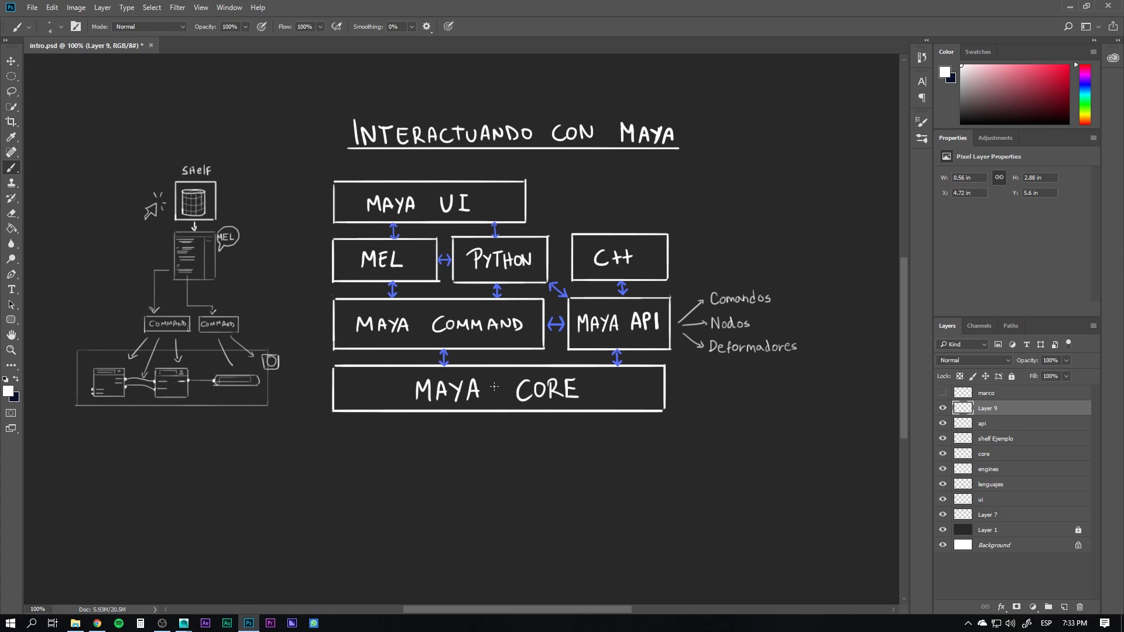
{"action": "mouse_move", "coordinate": [496, 379]}
{"action": "left_mouse_down"}
{"action": "mouse_move", "coordinate": [485, 396]}
{"action": "mouse_move", "coordinate": [503, 384]}
{"action": "left_mouse_up"}
{"action": "left_click_drag", "start_coordinate": [300, 327], "coordinate": [309, 332]}
Brush curved strokes linking MAYA COMMAND and MAYA API down into MAYA CORE.
{"action": "left_click_drag", "start_coordinate": [470, 339], "coordinate": [487, 371]}
{"action": "left_click_drag", "start_coordinate": [587, 342], "coordinate": [585, 378]}
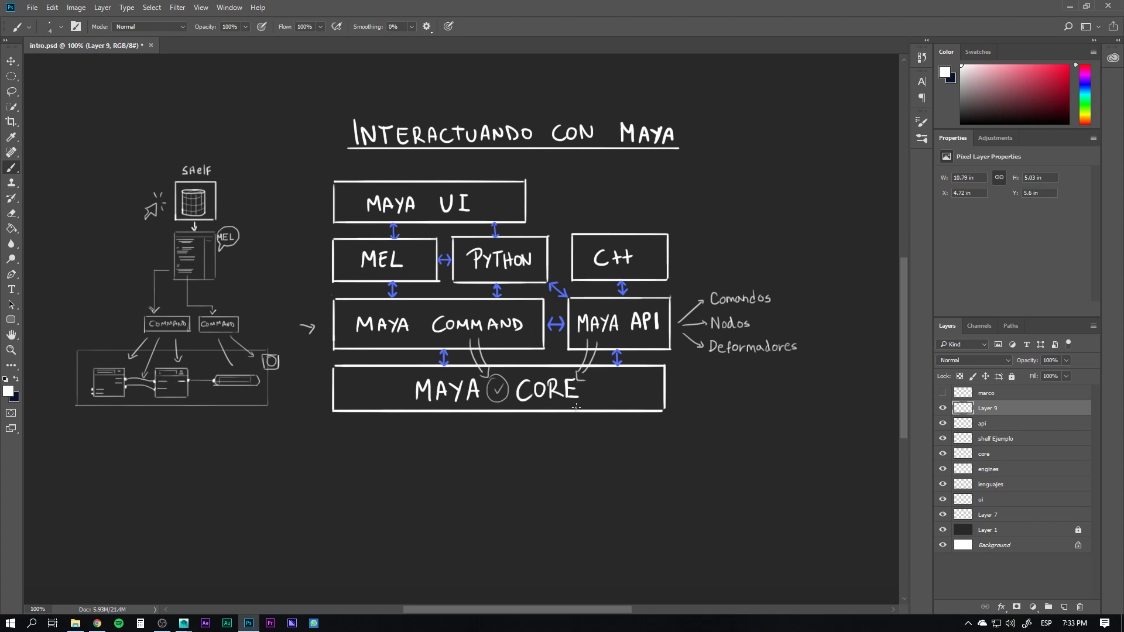
{"action": "left_click_drag", "start_coordinate": [509, 372], "coordinate": [507, 343]}
{"action": "left_click_drag", "start_coordinate": [571, 366], "coordinate": [574, 347]}
{"action": "left_click_drag", "start_coordinate": [663, 216], "coordinate": [673, 196]}
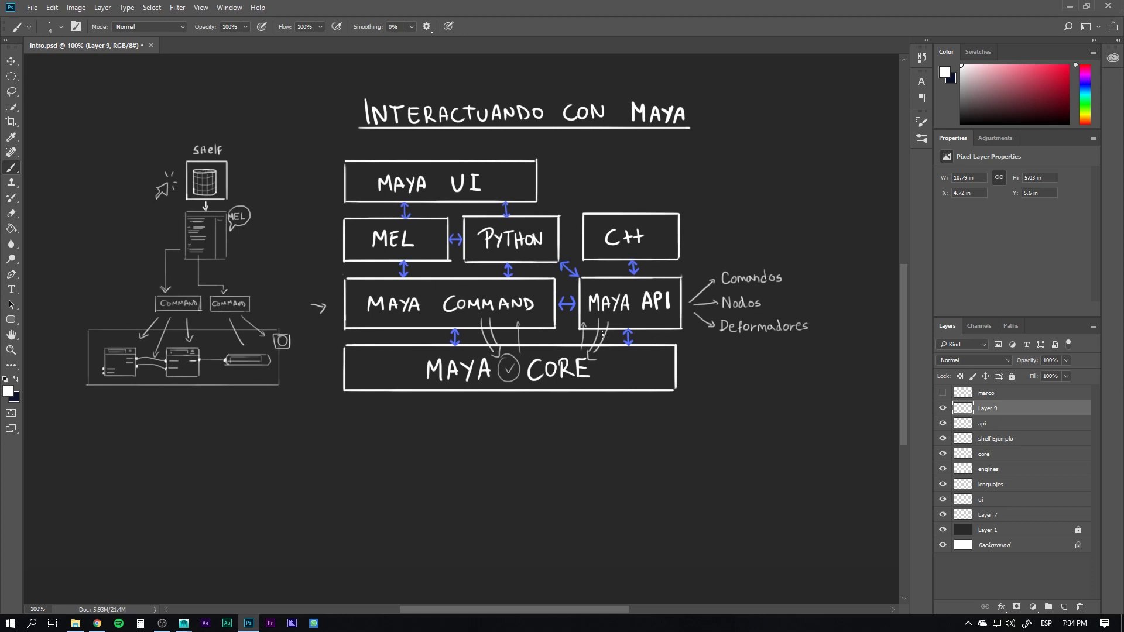
Paint an upward arrow below MAYA CORE and show the marco layer's frames around PYTHON and MAYA COMMAND.
{"action": "mouse_move", "coordinate": [511, 475]}
{"action": "left_mouse_down"}
{"action": "mouse_move", "coordinate": [518, 417]}
{"action": "mouse_move", "coordinate": [506, 419]}
{"action": "left_mouse_up"}
{"action": "left_click_drag", "start_coordinate": [710, 200], "coordinate": [706, 217]}
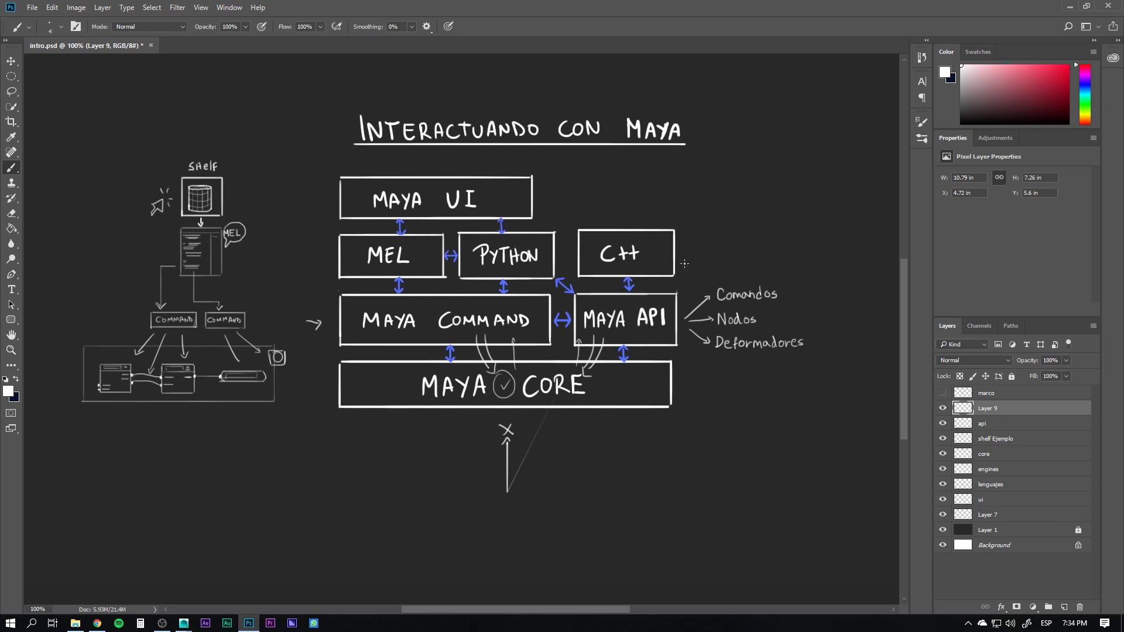
{"action": "left_click", "coordinate": [942, 393]}
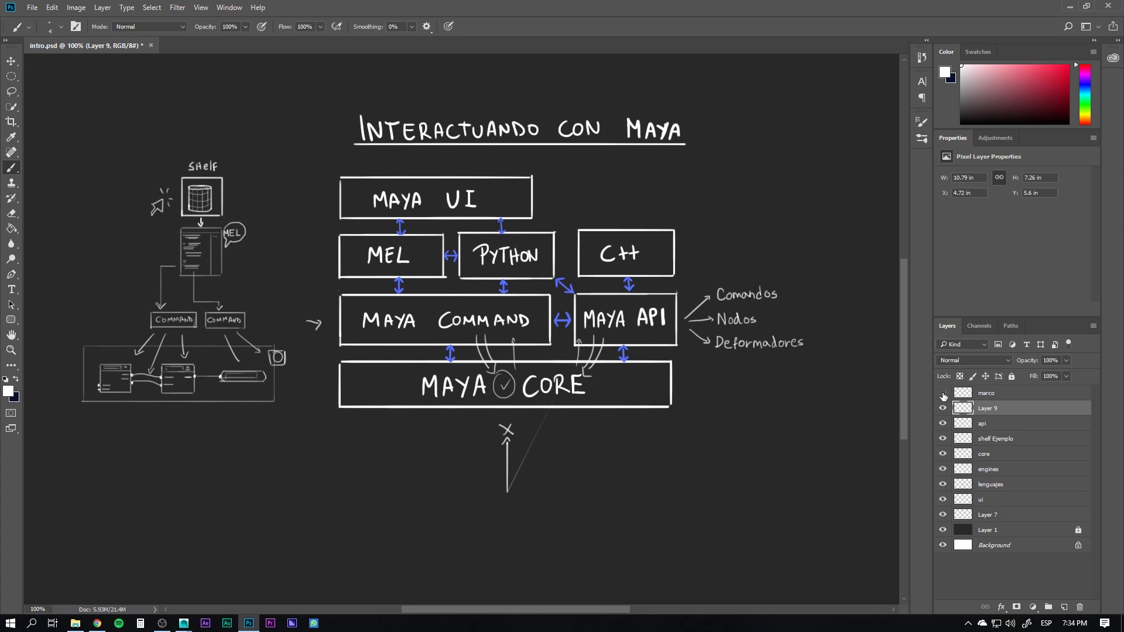